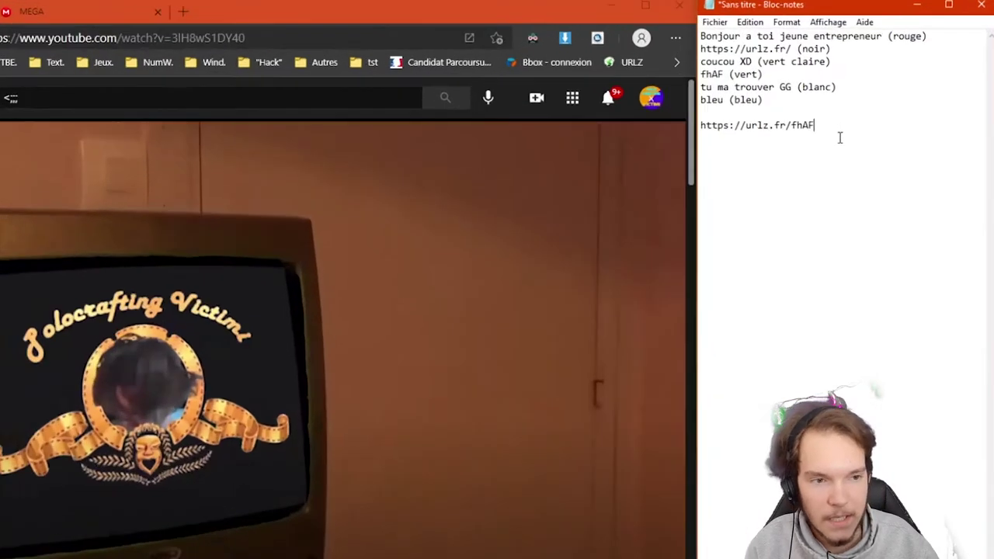
{"action": "left_click", "coordinate": [861, 99]}
{"action": "key", "text": "shift+Home"}
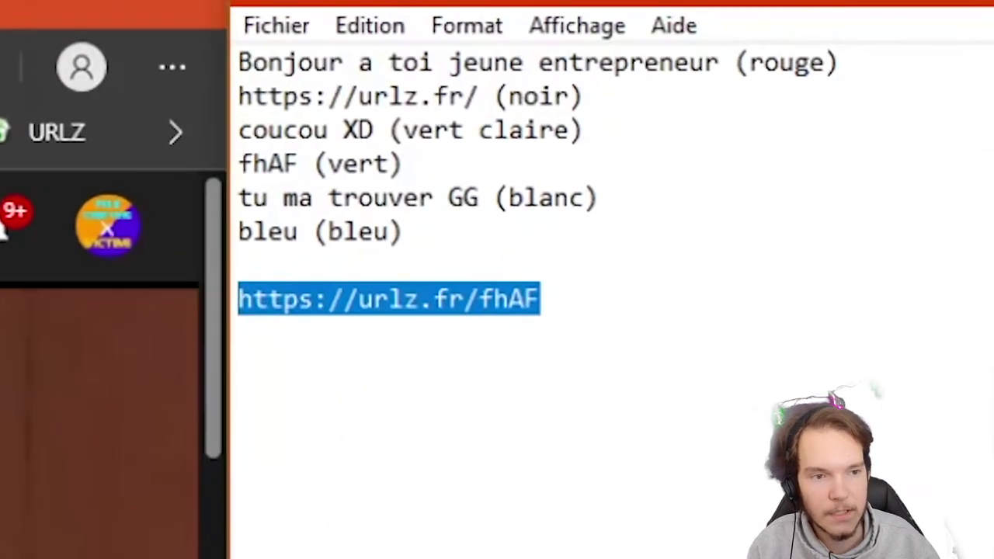
{"action": "left_click", "coordinate": [626, 243]}
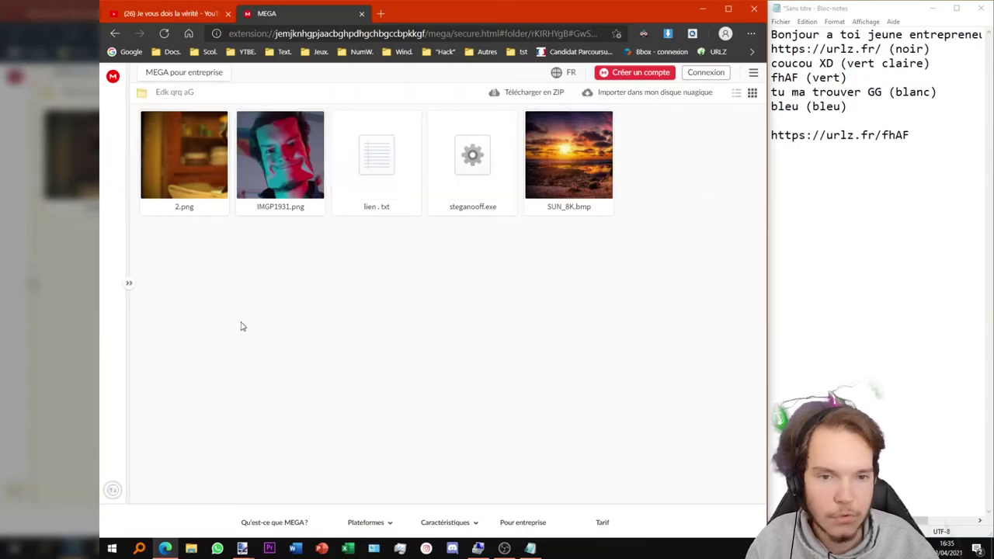
View the images 2.png, IMGP1931.png and SUN_8K.bmp in the shared MEGA folder, and close the preview
{"action": "left_click", "coordinate": [174, 178]}
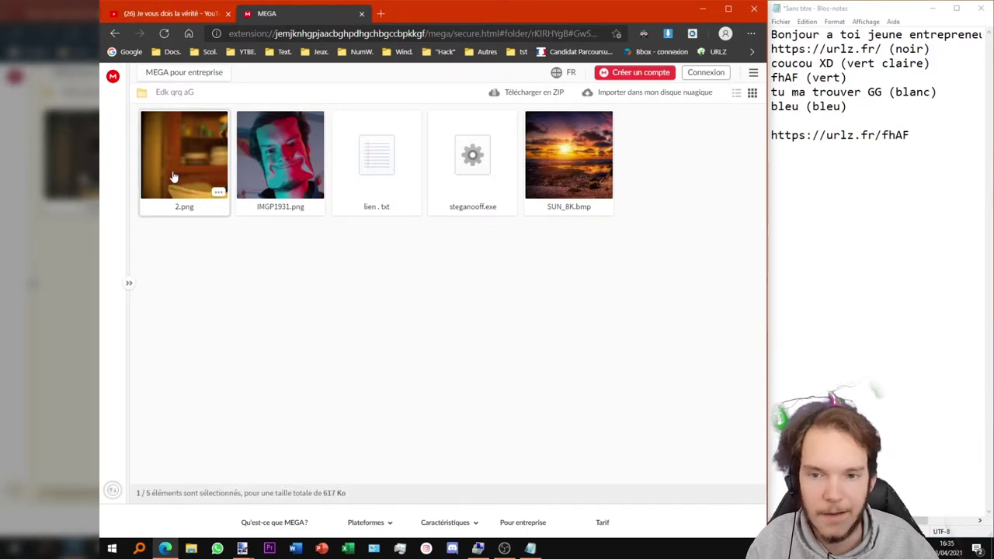
{"action": "double_click", "coordinate": [174, 178]}
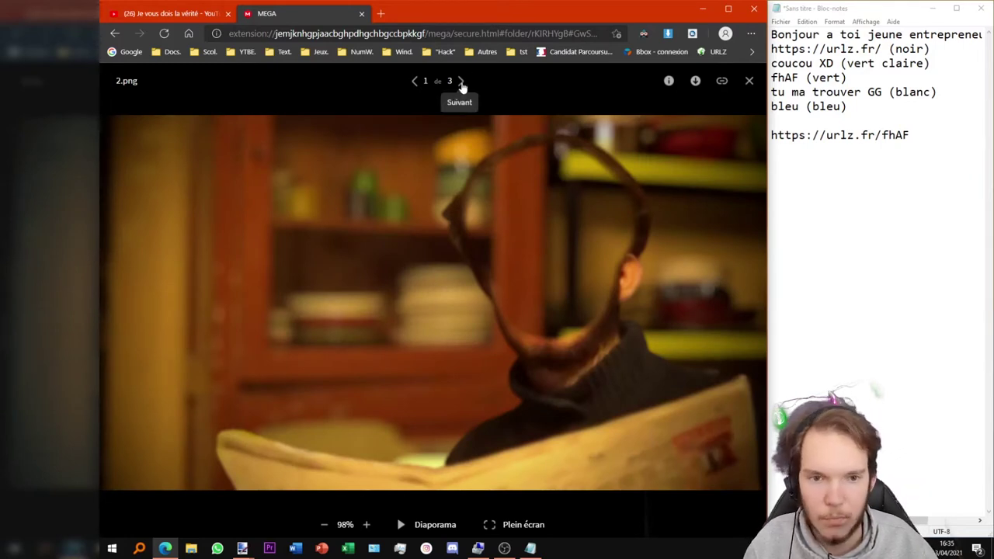
{"action": "left_click", "coordinate": [461, 82]}
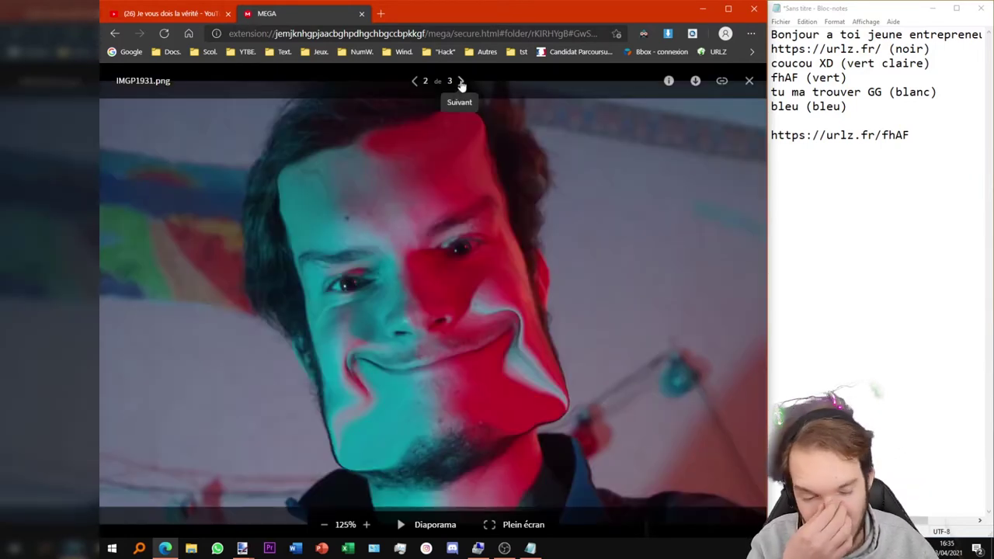
{"action": "left_click", "coordinate": [461, 82]}
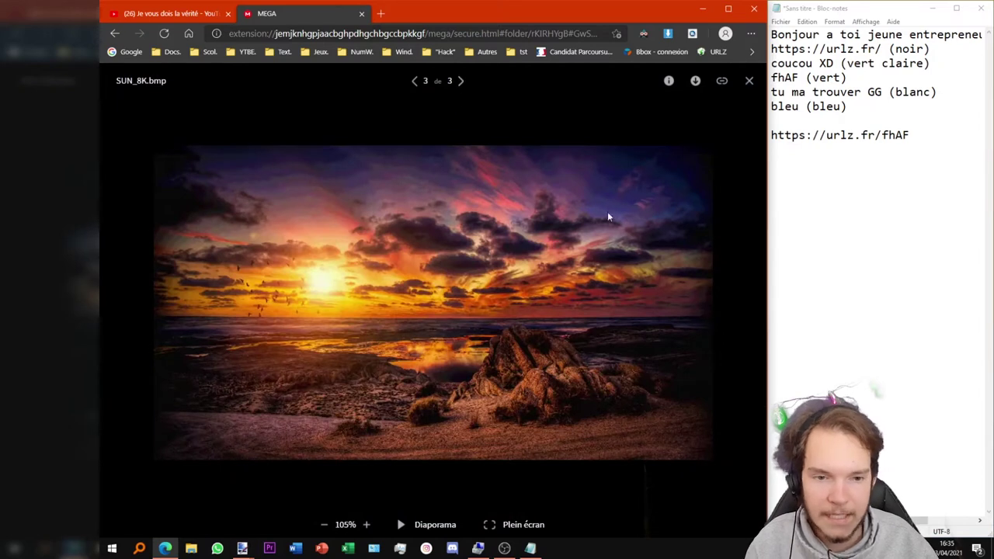
{"action": "left_click", "coordinate": [750, 82]}
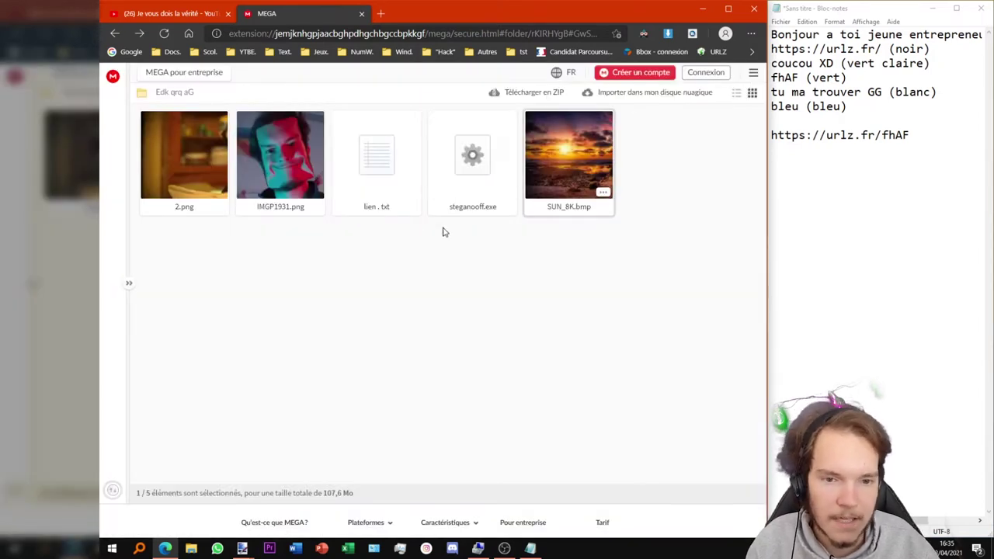
{"action": "left_click_drag", "start_coordinate": [443, 232], "coordinate": [367, 235]}
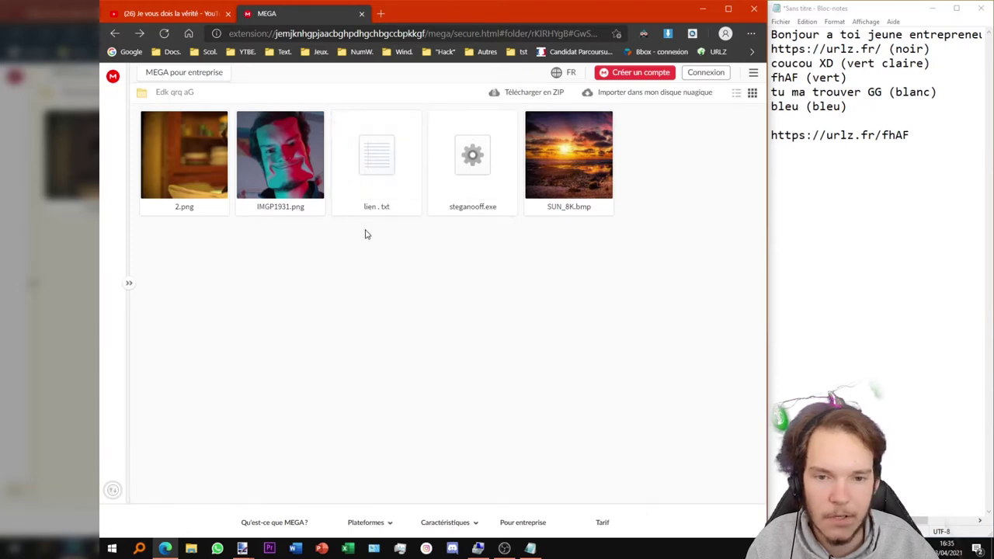
Try to open lien .txt in the MEGA folder, and close the new browser window
{"action": "double_click", "coordinate": [381, 179]}
{"action": "key", "text": "Escape"}
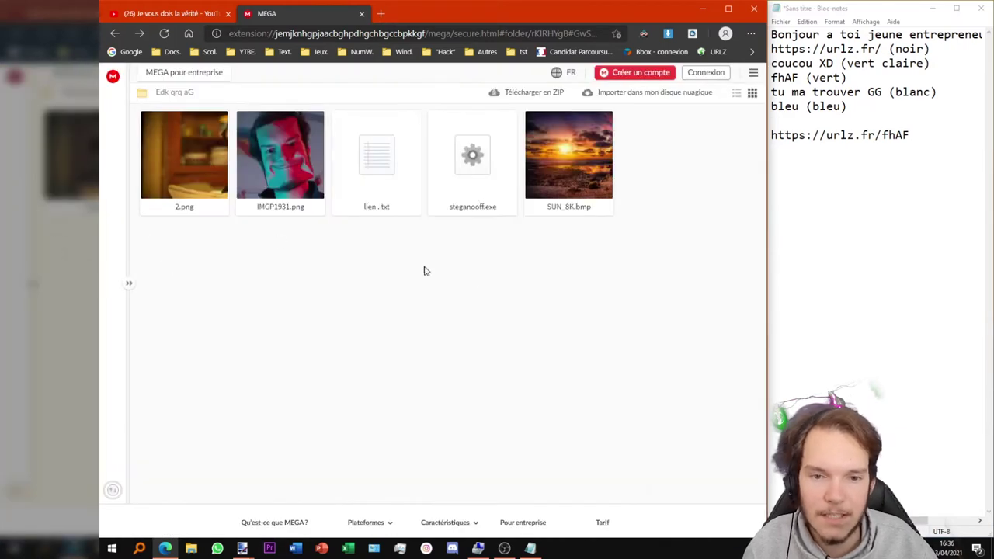
{"action": "left_click_drag", "start_coordinate": [482, 271], "coordinate": [416, 334]}
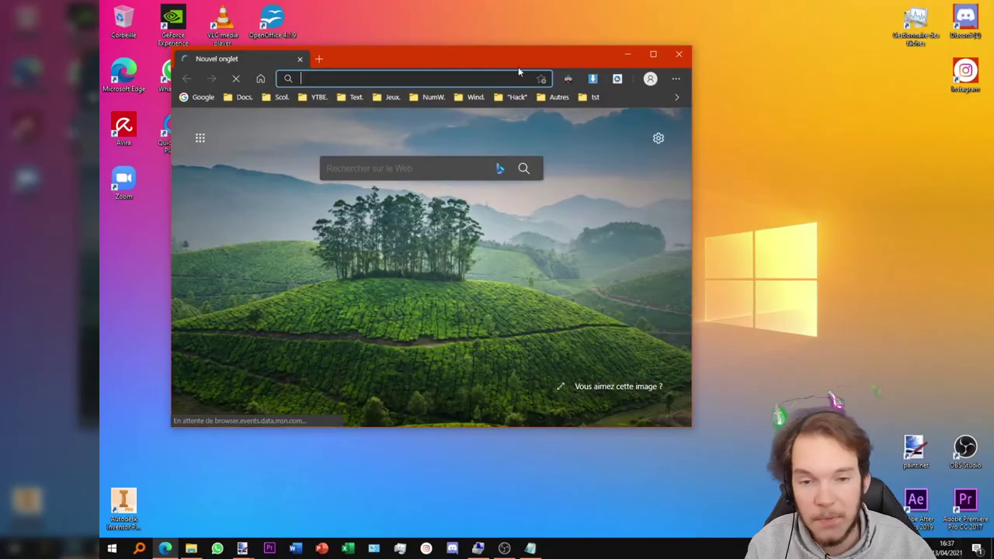
{"action": "left_click", "coordinate": [680, 56]}
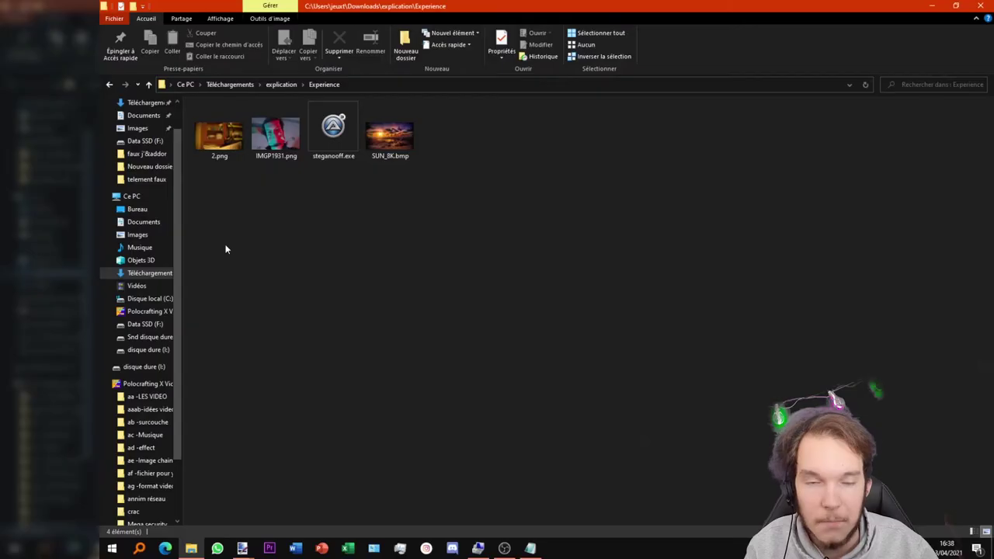
Delete 2.png and IMGP1931.png from the Experience folder
{"action": "left_click_drag", "start_coordinate": [210, 233], "coordinate": [446, 303]}
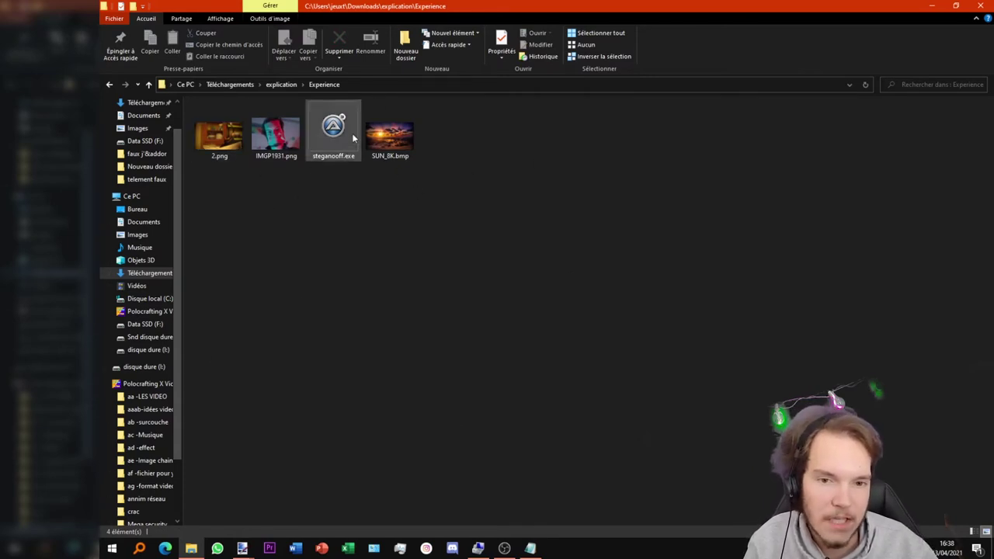
{"action": "left_click", "coordinate": [220, 140]}
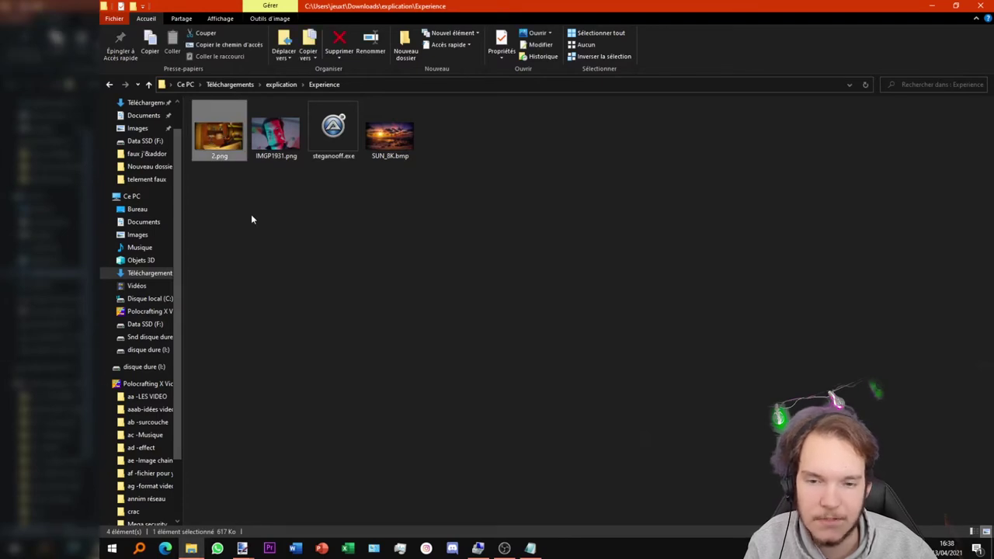
{"action": "key", "text": "Right"}
{"action": "key", "text": "Right"}
{"action": "key", "text": "Right"}
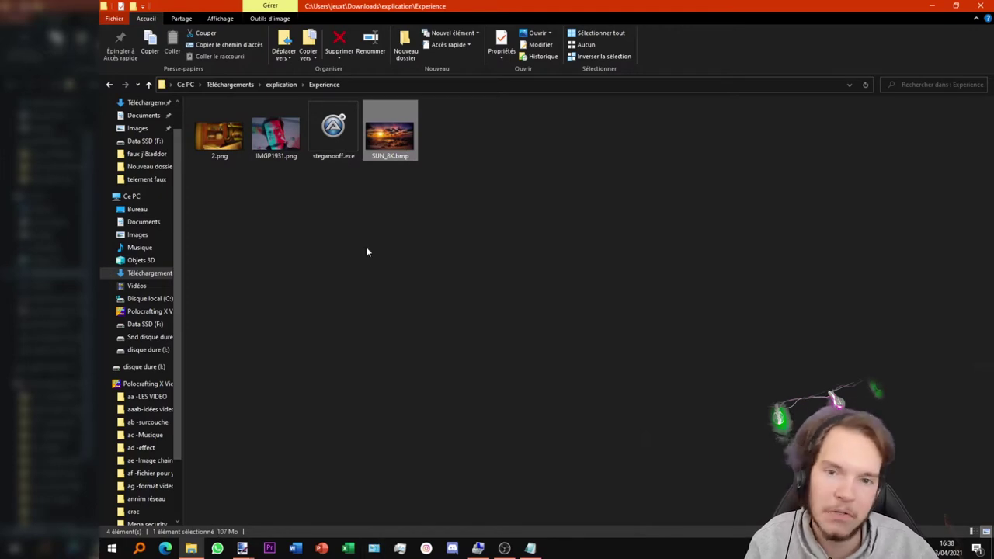
{"action": "left_click_drag", "start_coordinate": [282, 186], "coordinate": [224, 155]}
{"action": "key", "text": "Delete"}
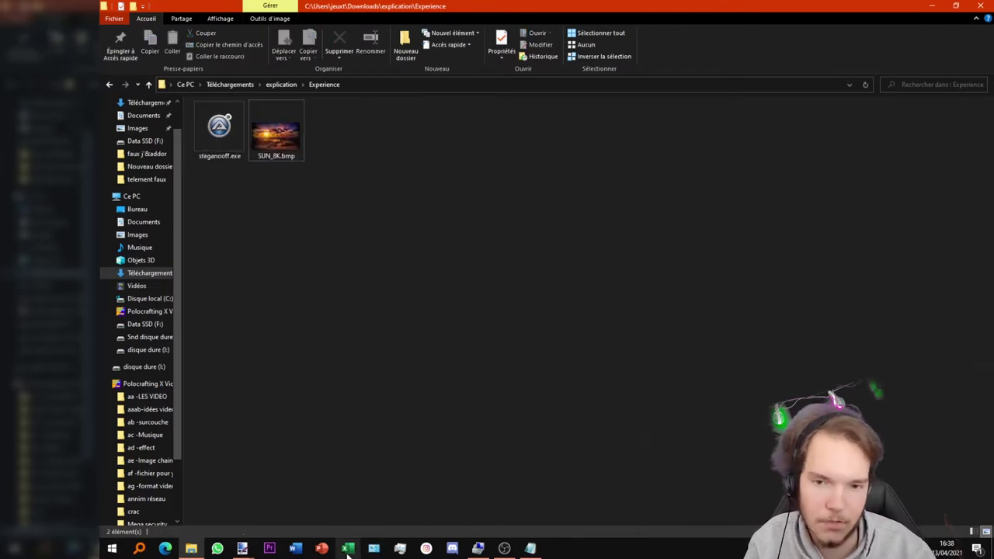
Launch steganooff.exe from the Experience folder and highlight the word BMP in the container image field
{"action": "mouse_move", "coordinate": [479, 548]}
{"action": "double_click", "coordinate": [219, 129]}
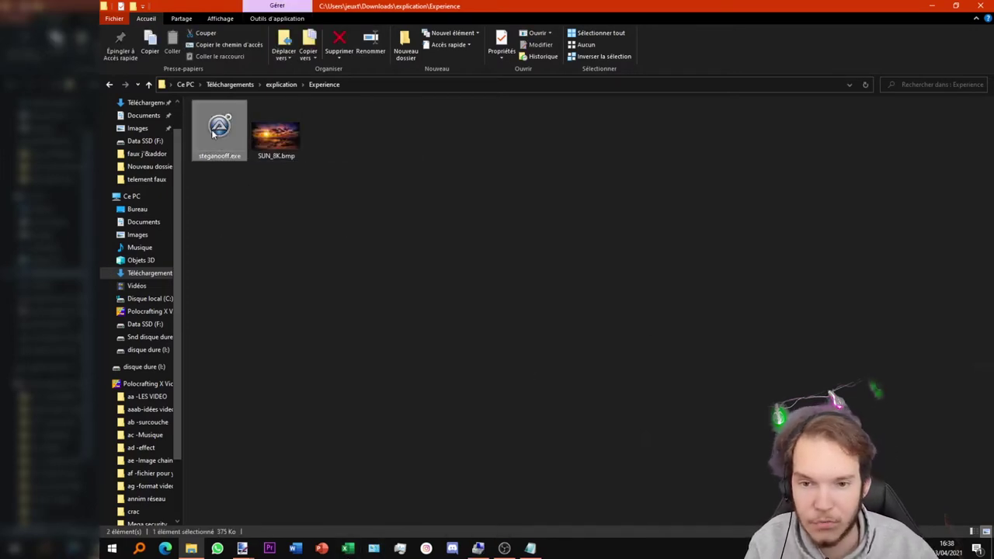
{"action": "left_click_drag", "start_coordinate": [397, 82], "coordinate": [472, 134]}
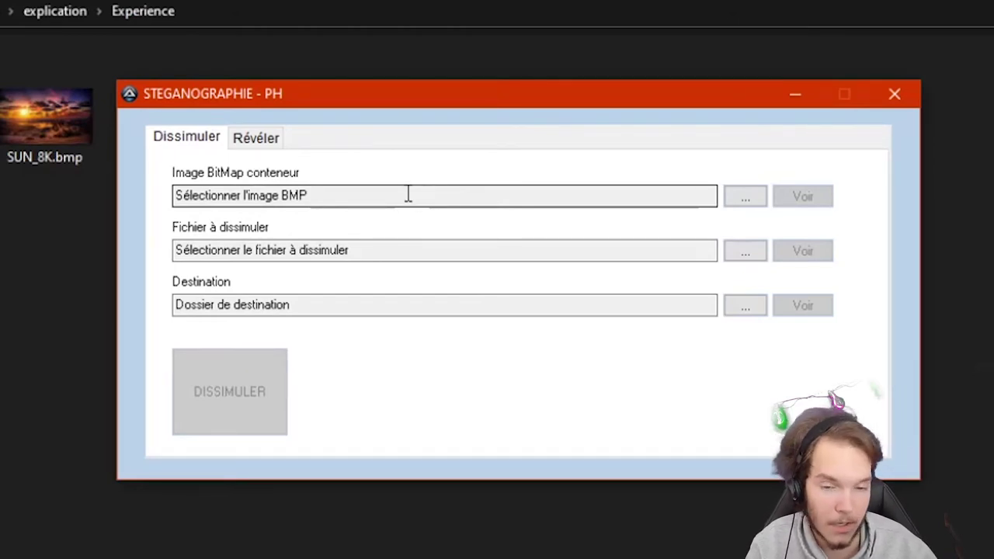
{"action": "double_click", "coordinate": [291, 196]}
{"action": "left_click_drag", "start_coordinate": [311, 89], "coordinate": [560, 45]}
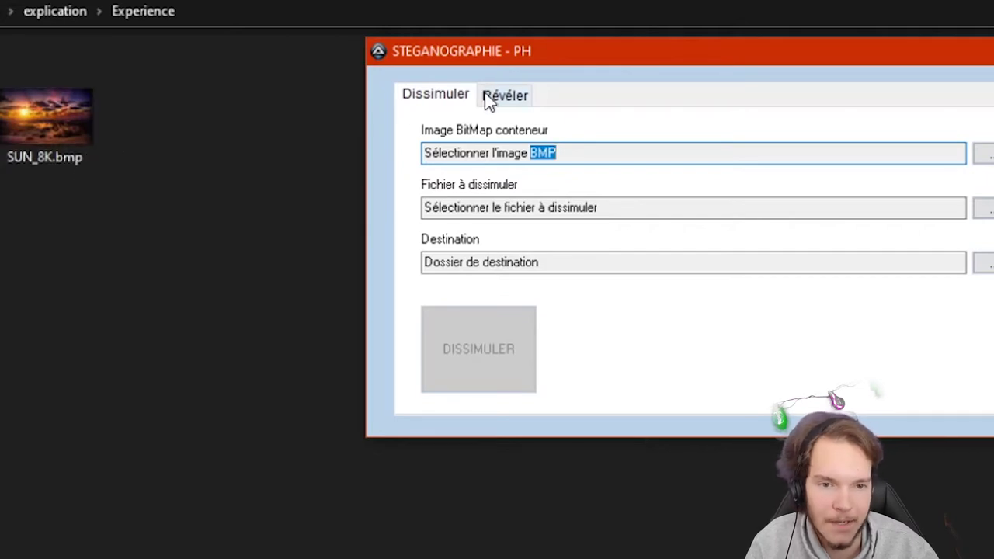
Switch to the Révéler mode and load SUN_8K.bmp as the steganographed file
{"action": "left_click", "coordinate": [519, 95]}
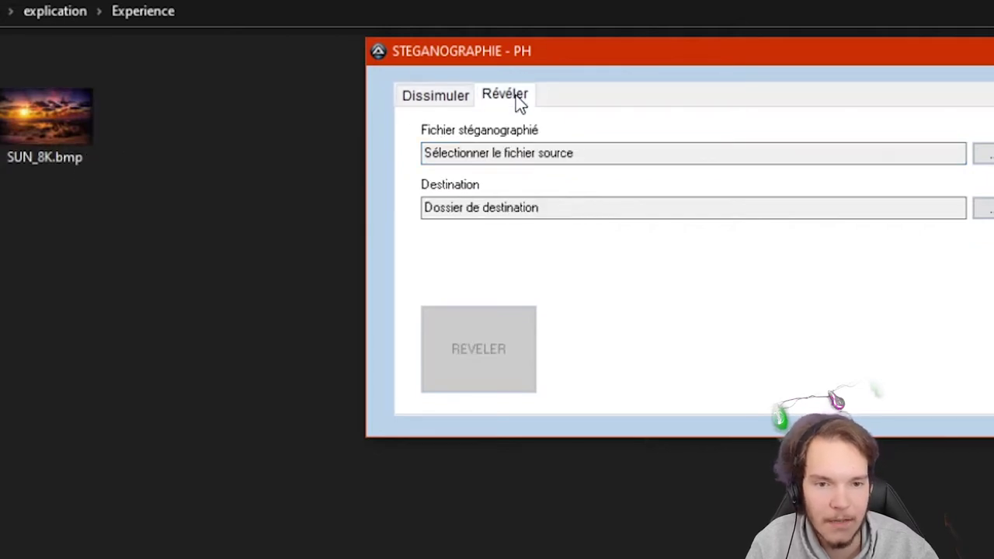
{"action": "left_click_drag", "start_coordinate": [529, 68], "coordinate": [255, 0]}
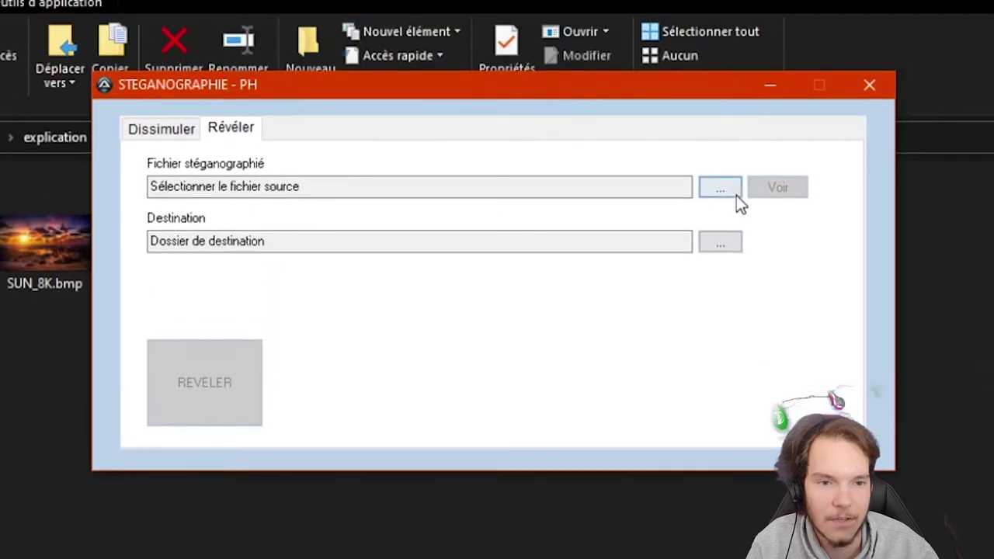
{"action": "left_click", "coordinate": [722, 189]}
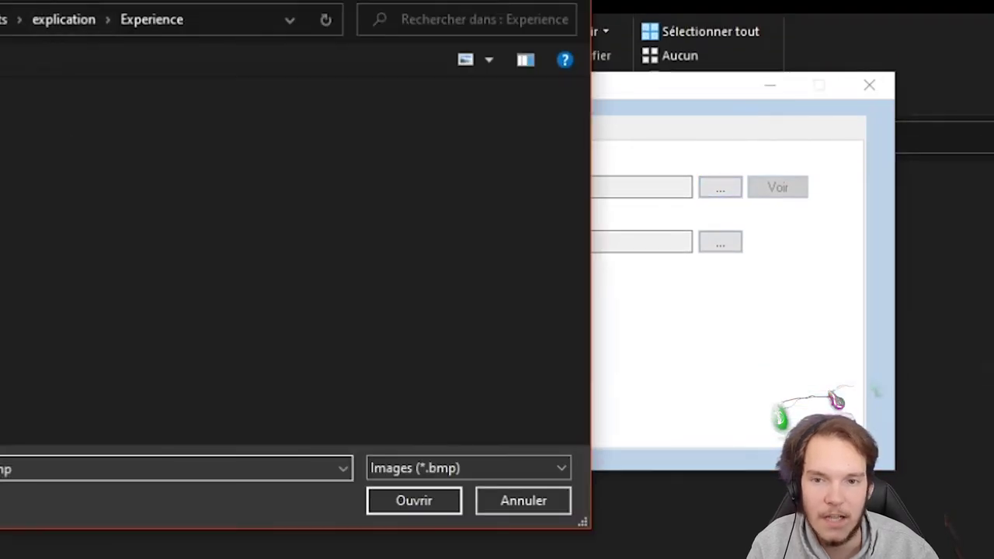
{"action": "left_click", "coordinate": [412, 499]}
Set the destination to the Downloads\explication folder and reveal the file hidden in the image
{"action": "left_click_drag", "start_coordinate": [510, 92], "coordinate": [738, 147]}
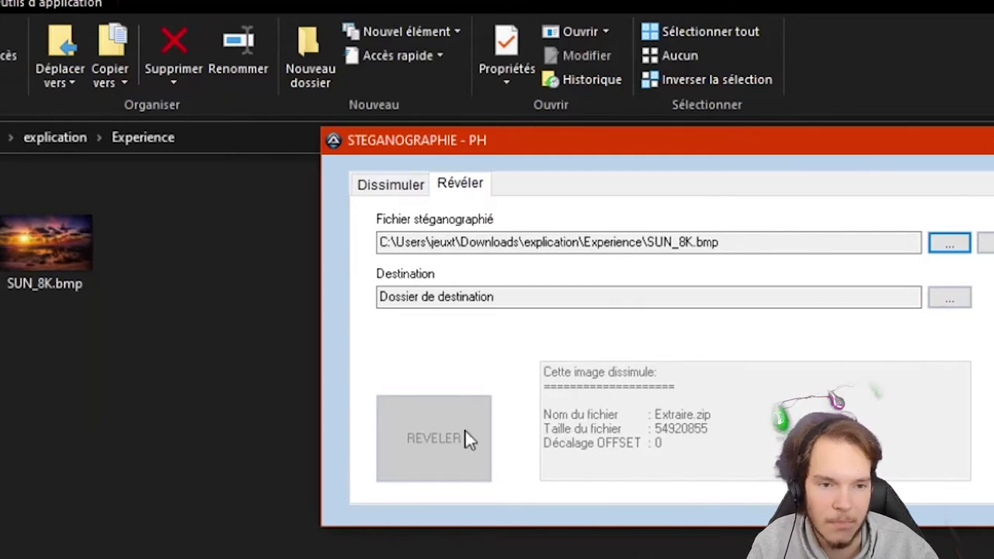
{"action": "left_click", "coordinate": [949, 301]}
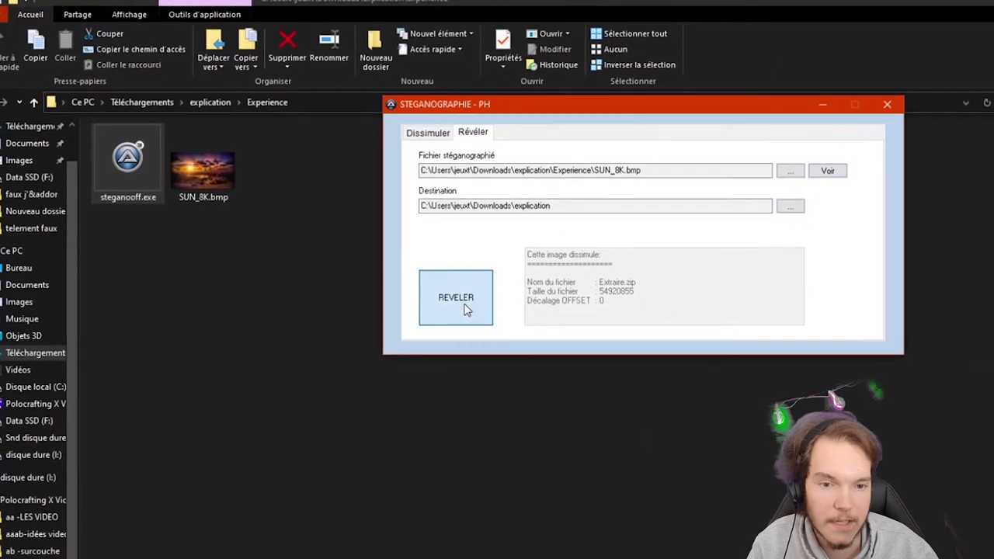
{"action": "left_click", "coordinate": [466, 309]}
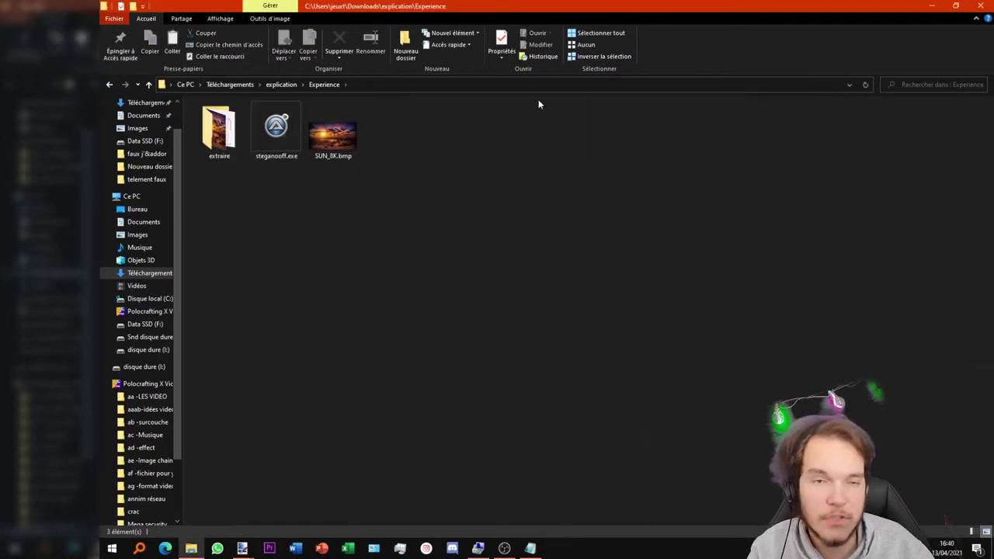
Open the extraire folder and display its files as large icons
{"action": "double_click", "coordinate": [219, 132]}
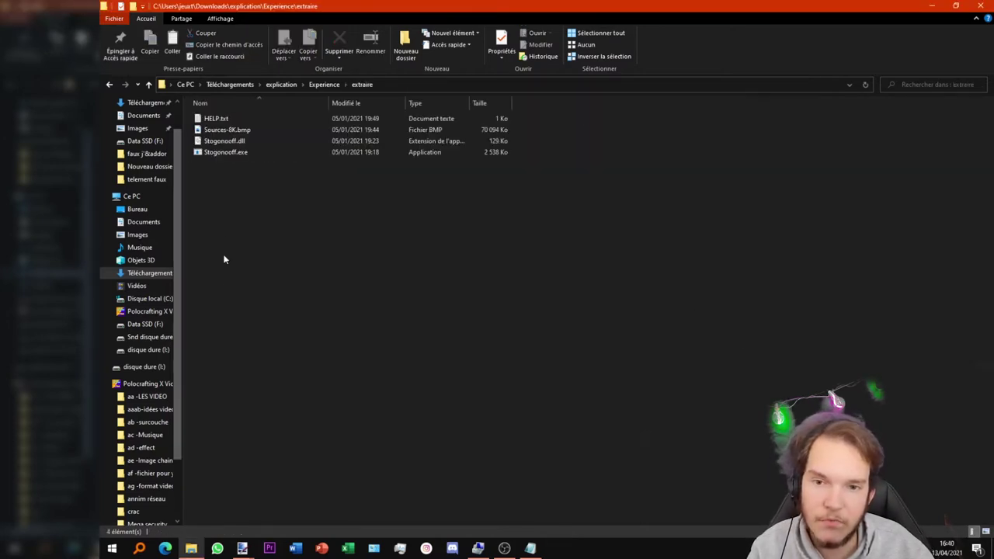
{"action": "left_click", "coordinate": [986, 532]}
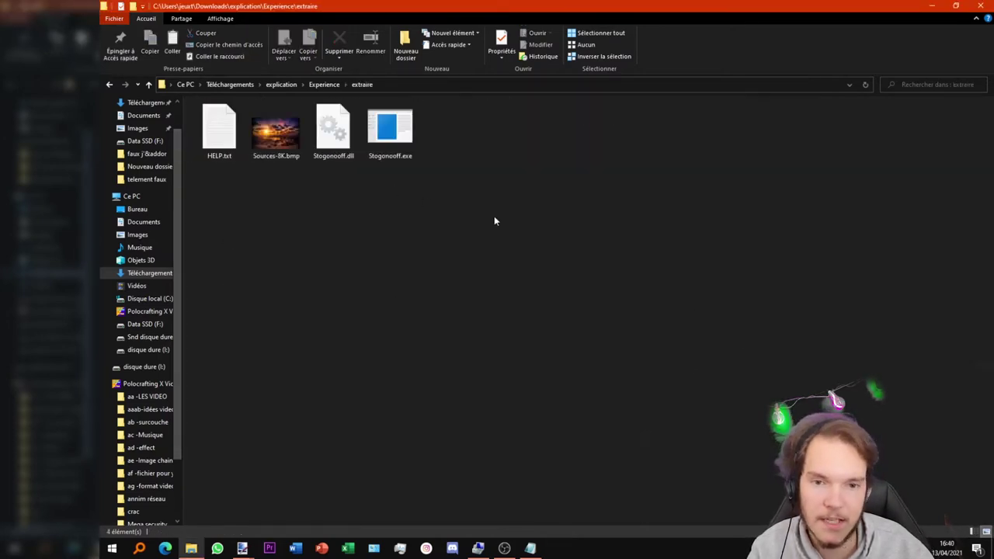
{"action": "left_click_drag", "start_coordinate": [494, 221], "coordinate": [362, 244]}
Go through the extracted files one by one and open HELP.txt to read it
{"action": "left_click", "coordinate": [412, 144]}
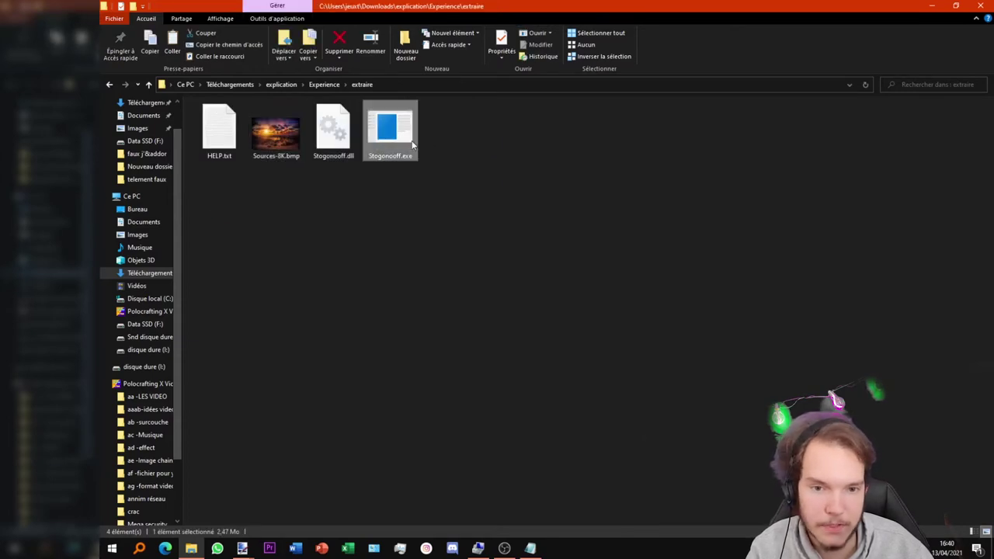
{"action": "left_click", "coordinate": [327, 149]}
{"action": "left_click", "coordinate": [276, 150]}
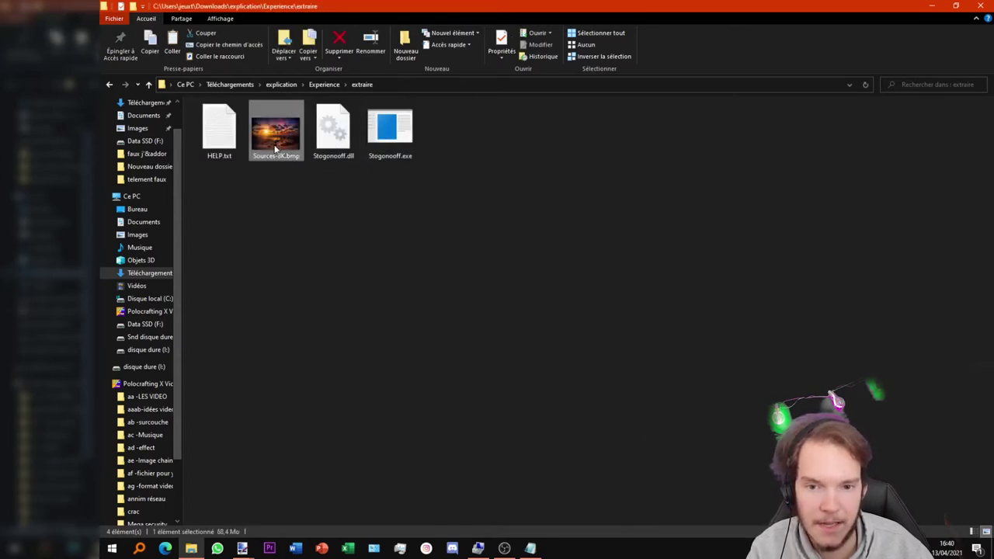
{"action": "left_click", "coordinate": [233, 172]}
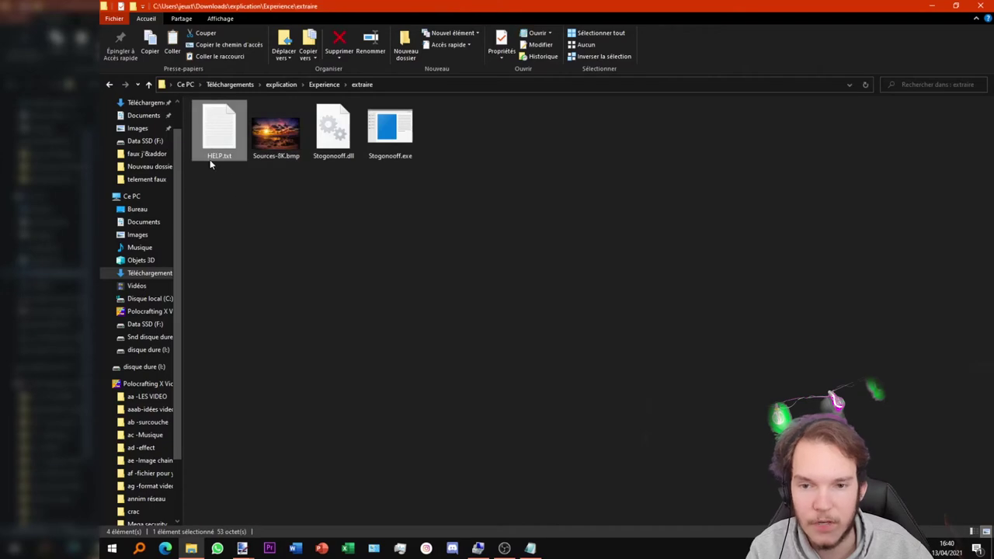
{"action": "double_click", "coordinate": [228, 144]}
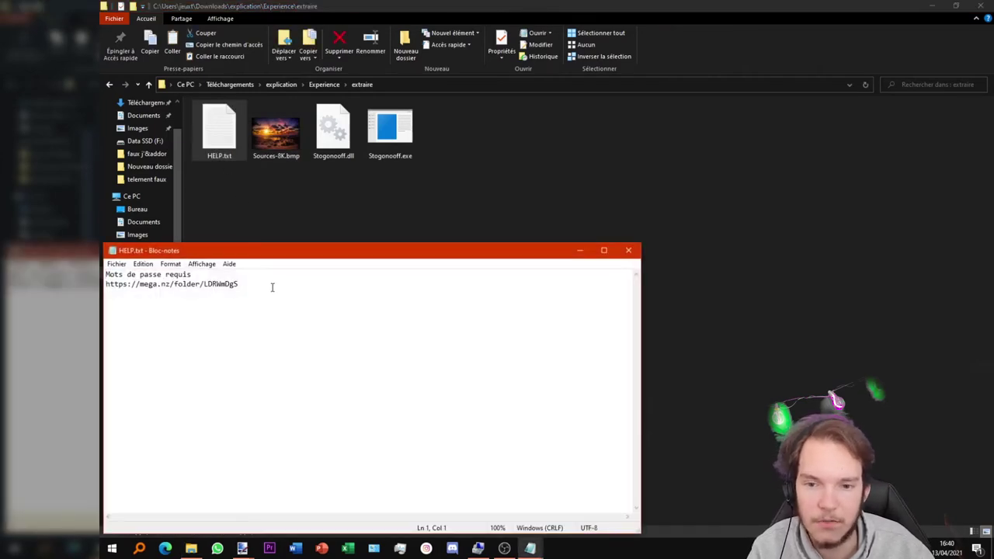
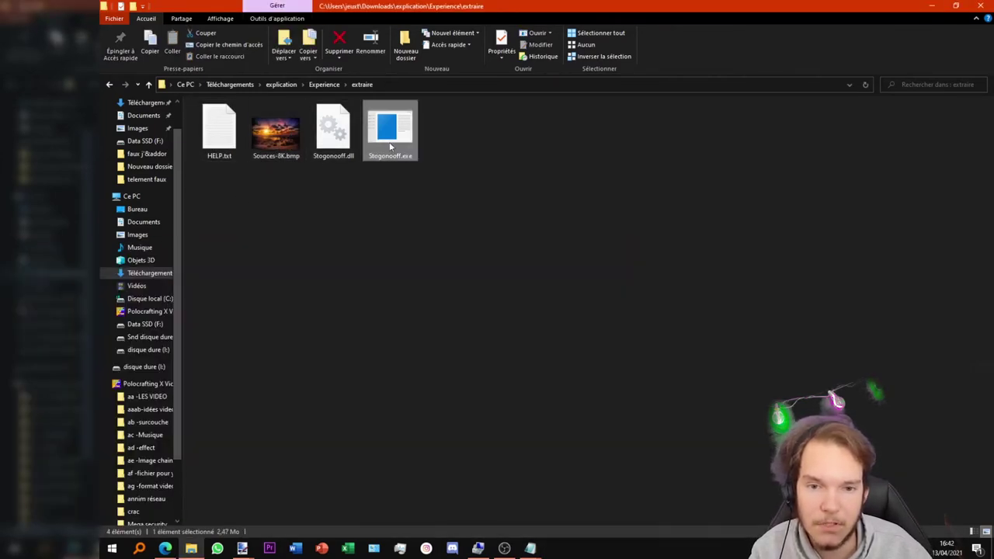
Try to open Stogonooff.exe and Stogonooff.dll from the extraire folder
{"action": "double_click", "coordinate": [391, 146]}
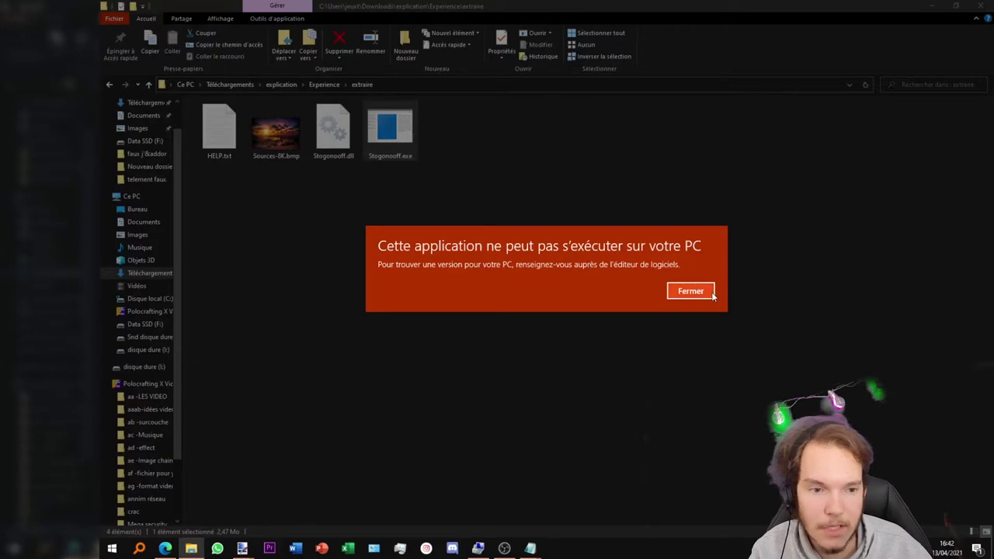
{"action": "left_click", "coordinate": [701, 291]}
{"action": "double_click", "coordinate": [330, 149]}
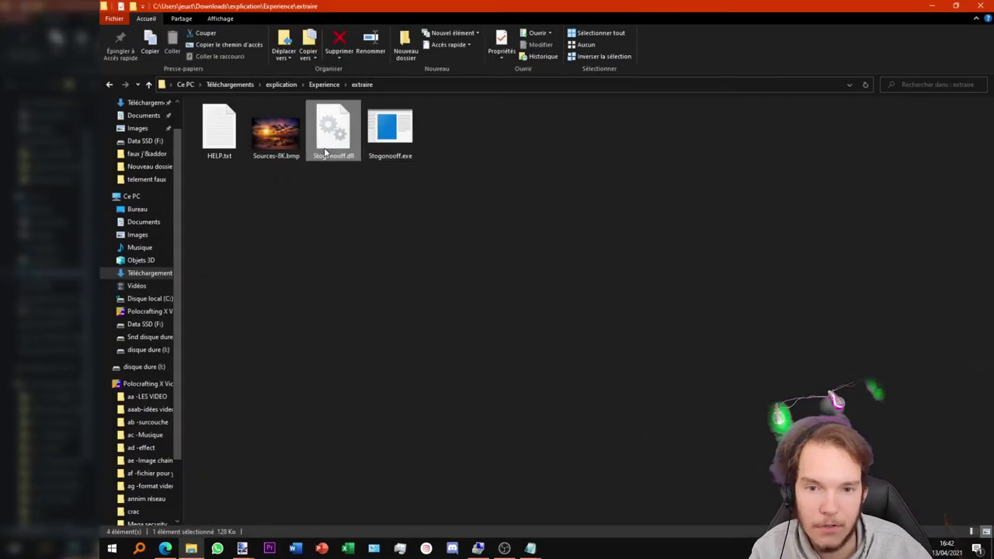
{"action": "left_click", "coordinate": [311, 301]}
Open the Sources-8K.bmp image to examine it
{"action": "left_click", "coordinate": [270, 141]}
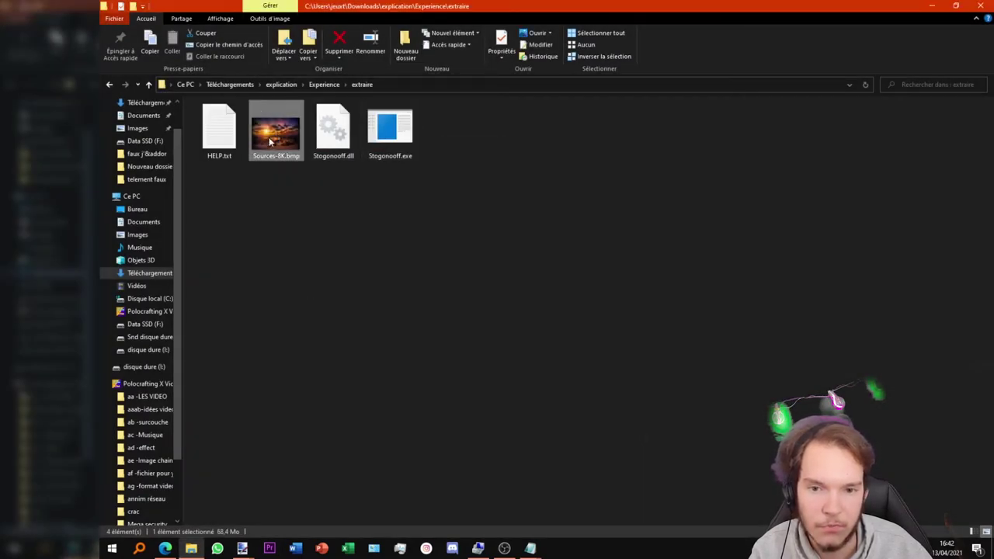
{"action": "double_click", "coordinate": [270, 141]}
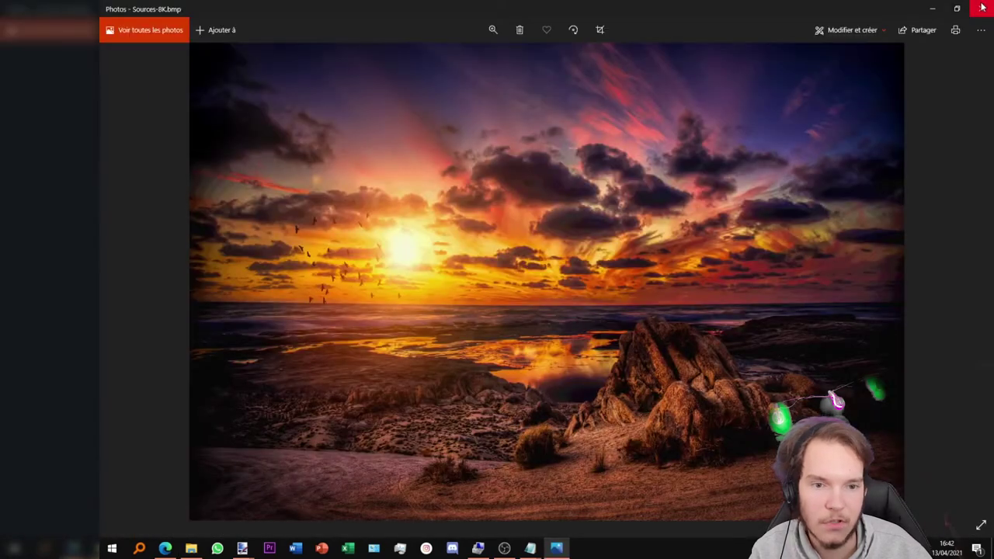
Run steganooff.exe from the Experience folder and load Sources-8K.bmp from extraire as the steganographed file to reveal
{"action": "left_click", "coordinate": [957, 15]}
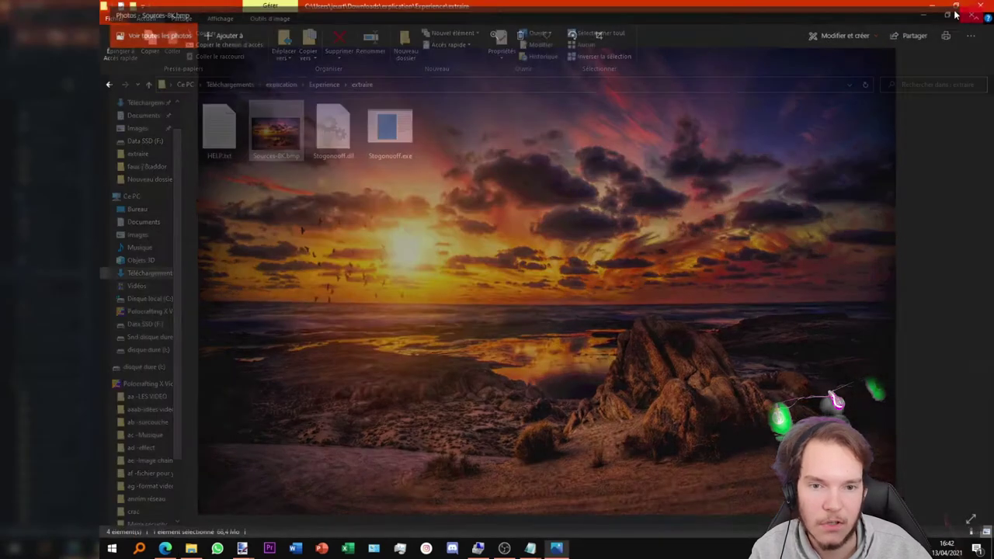
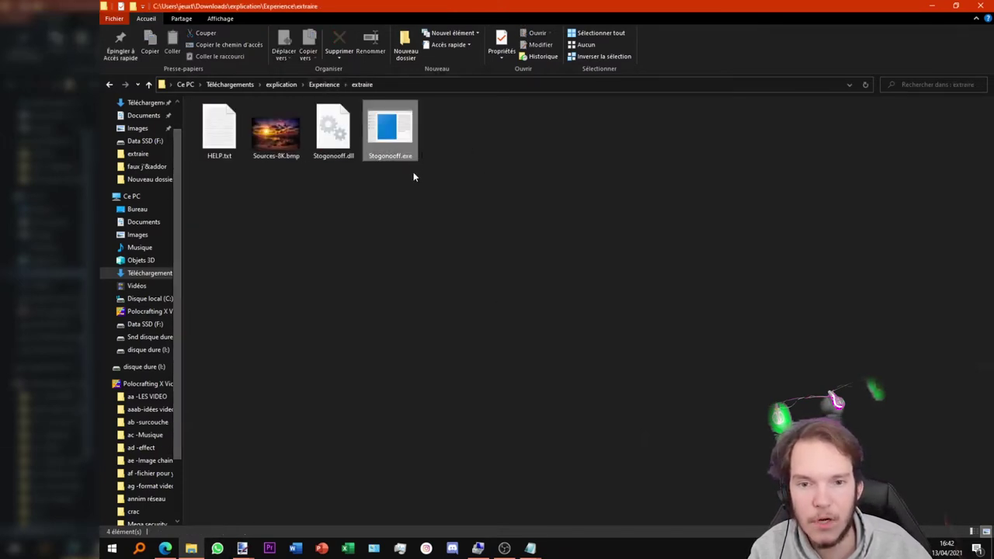
{"action": "left_click", "coordinate": [404, 148]}
{"action": "key", "text": "BackSpace"}
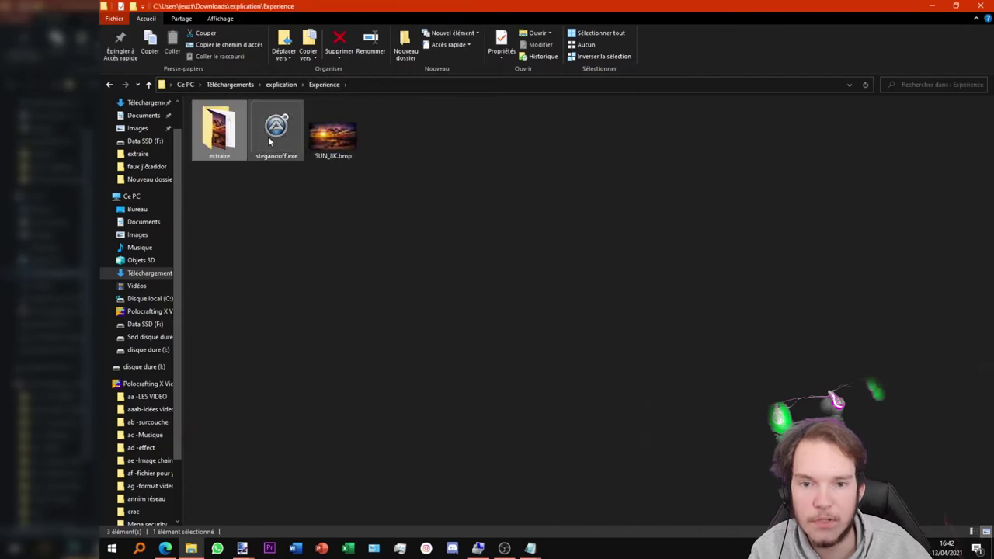
{"action": "double_click", "coordinate": [269, 140]}
{"action": "left_click", "coordinate": [304, 94]}
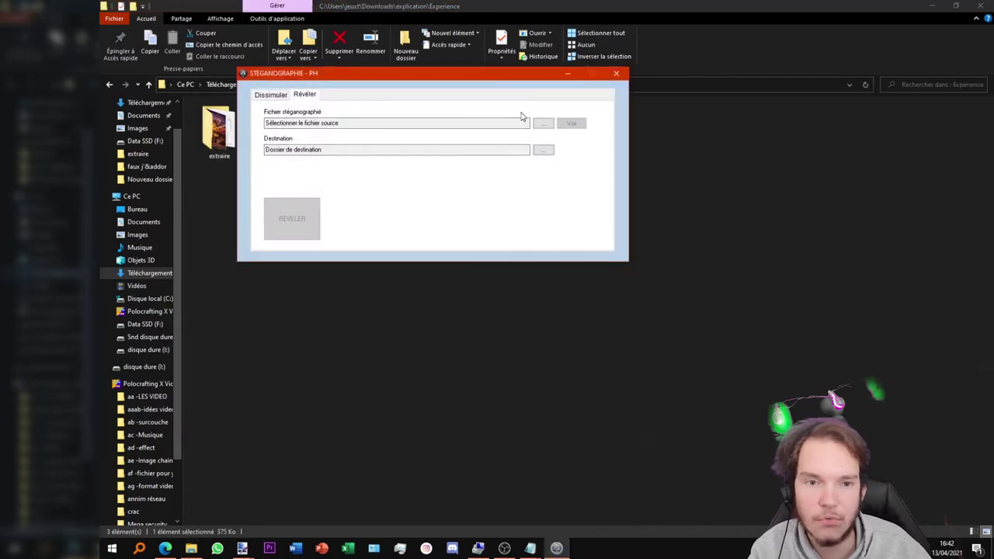
{"action": "left_click", "coordinate": [543, 124]}
{"action": "double_click", "coordinate": [223, 88]}
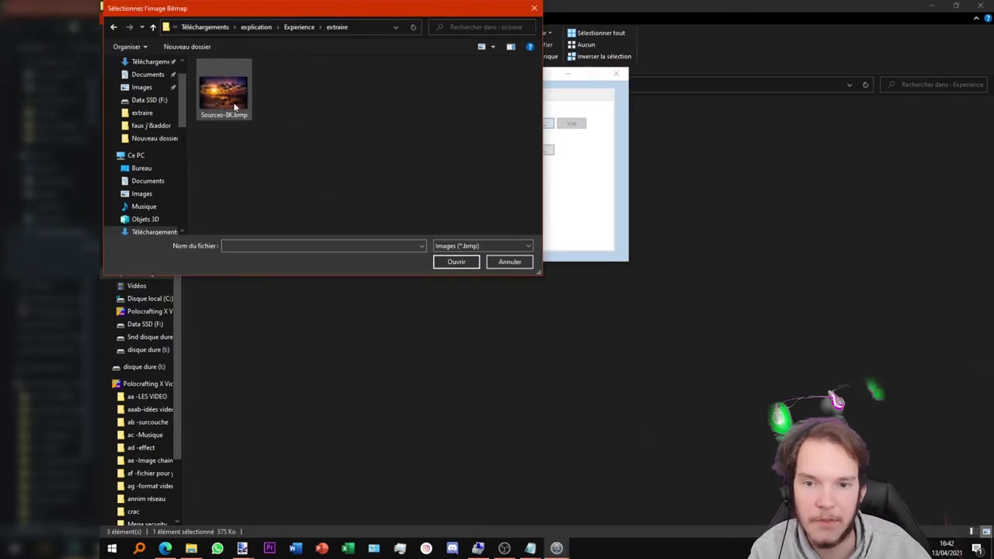
{"action": "double_click", "coordinate": [229, 97]}
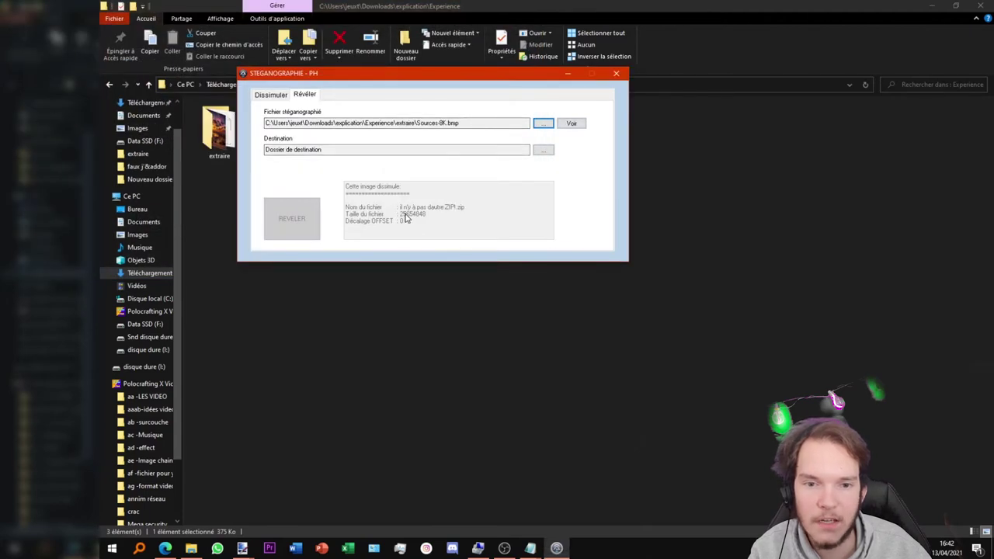
Close the steganography tool, open the folder "il n'y à pas dautre ZIP!" inside extraire and display its files as large icons
{"action": "left_click", "coordinate": [616, 73]}
{"action": "double_click", "coordinate": [220, 133]}
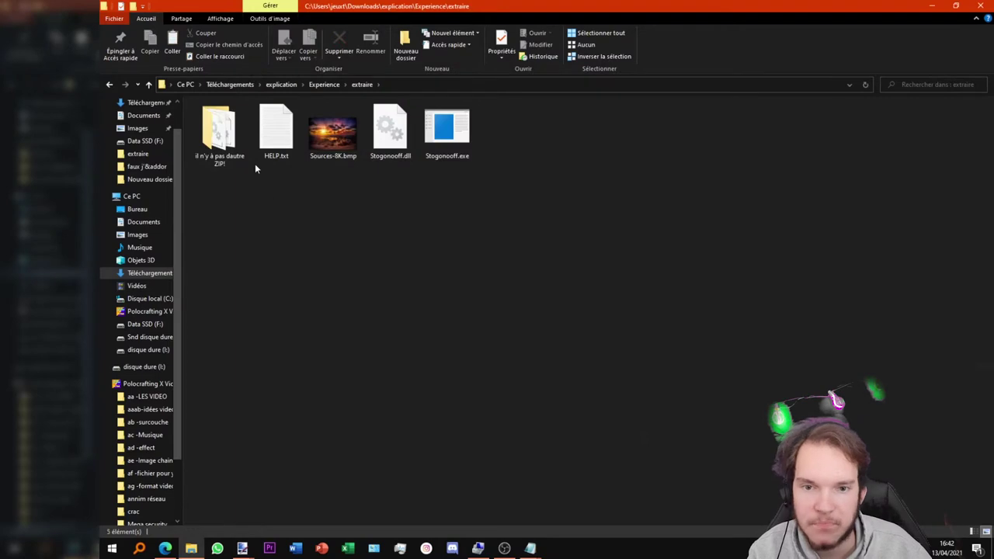
{"action": "double_click", "coordinate": [219, 134]}
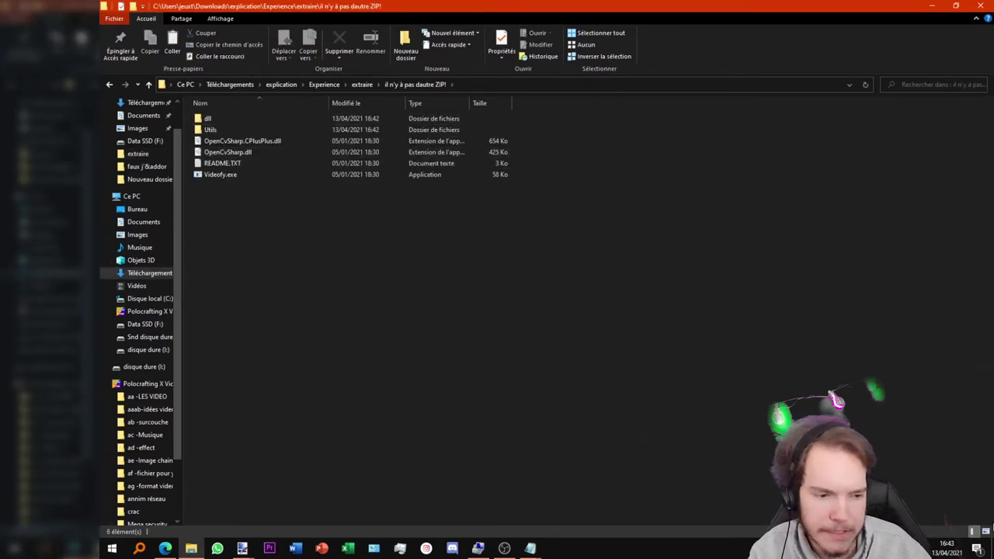
{"action": "left_click", "coordinate": [987, 532]}
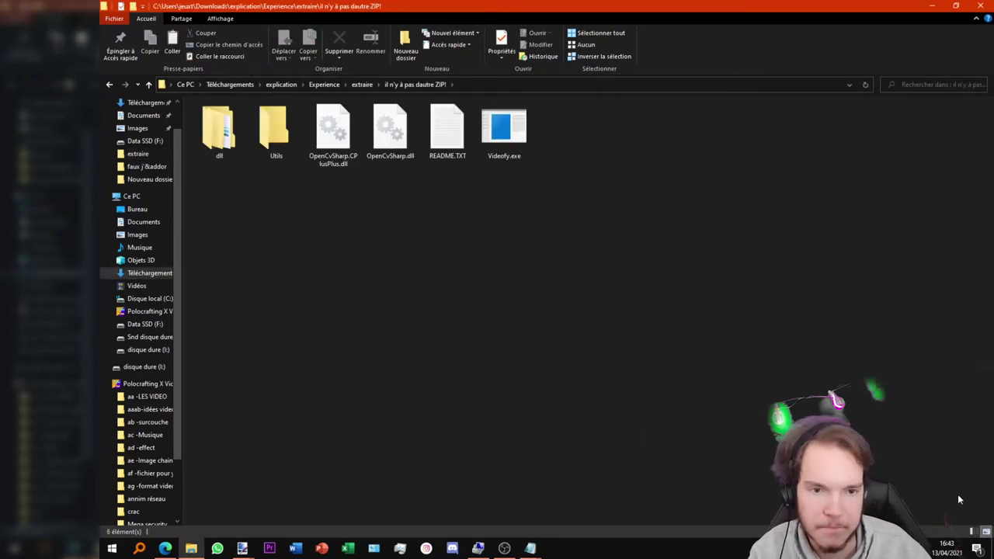
Launch Videofy.exe to examine its conversion options, and close it
{"action": "double_click", "coordinate": [505, 147]}
{"action": "mouse_move", "coordinate": [425, 102]}
{"action": "left_mouse_down"}
{"action": "mouse_move", "coordinate": [428, 160]}
{"action": "mouse_move", "coordinate": [522, 216]}
{"action": "mouse_move", "coordinate": [331, 185]}
{"action": "left_mouse_up"}
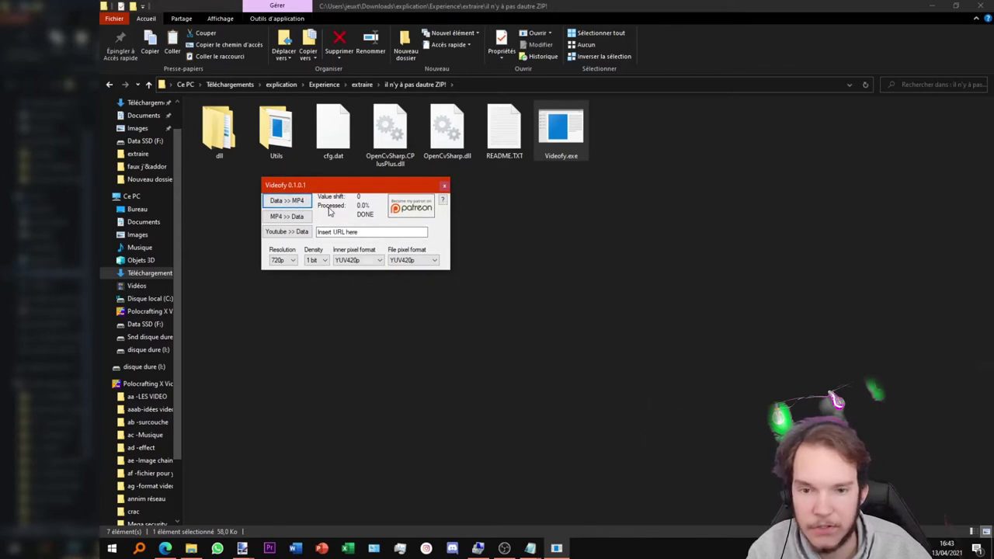
{"action": "left_click", "coordinate": [444, 185]}
Return to the extraire folder and try to run Stogonooff.exe
{"action": "left_click", "coordinate": [362, 84]}
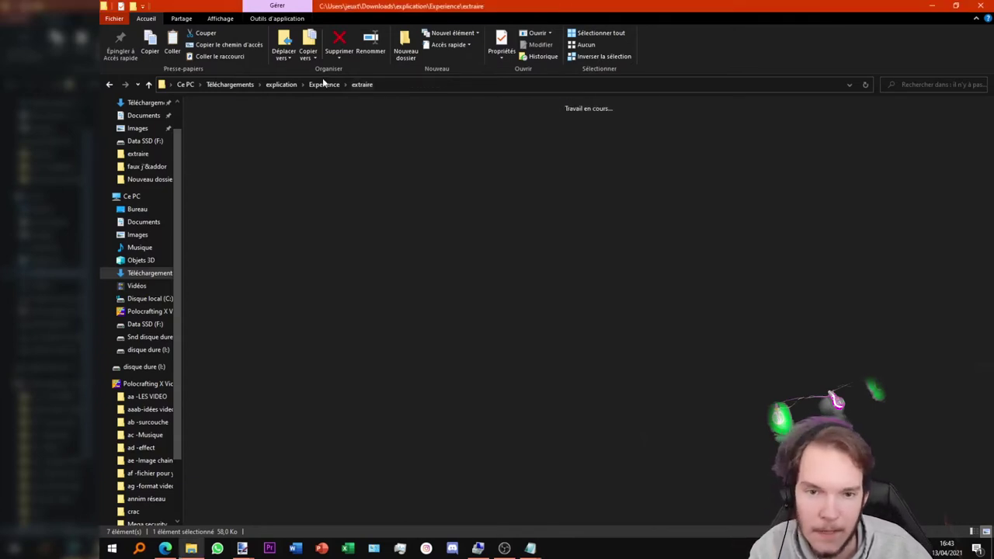
{"action": "left_click", "coordinate": [447, 222]}
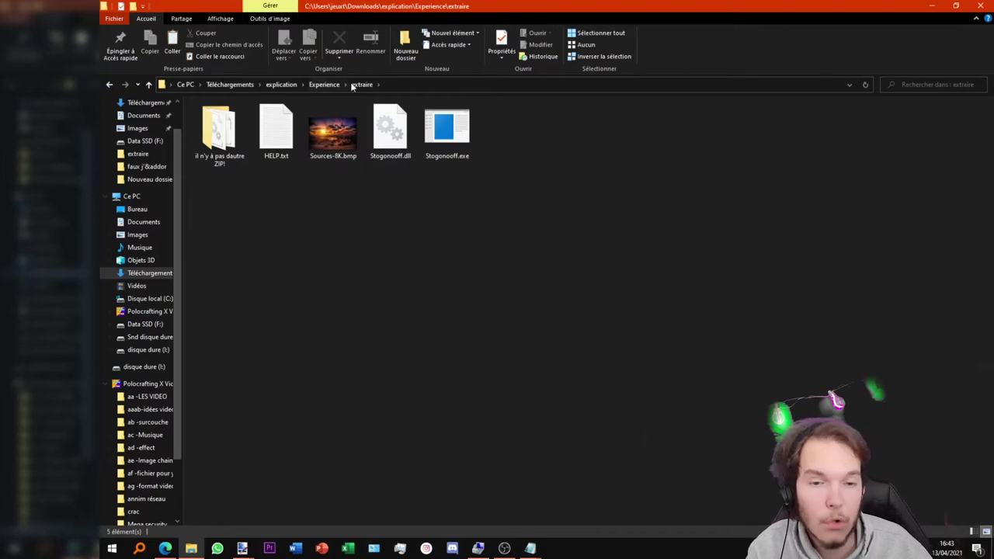
{"action": "double_click", "coordinate": [444, 132]}
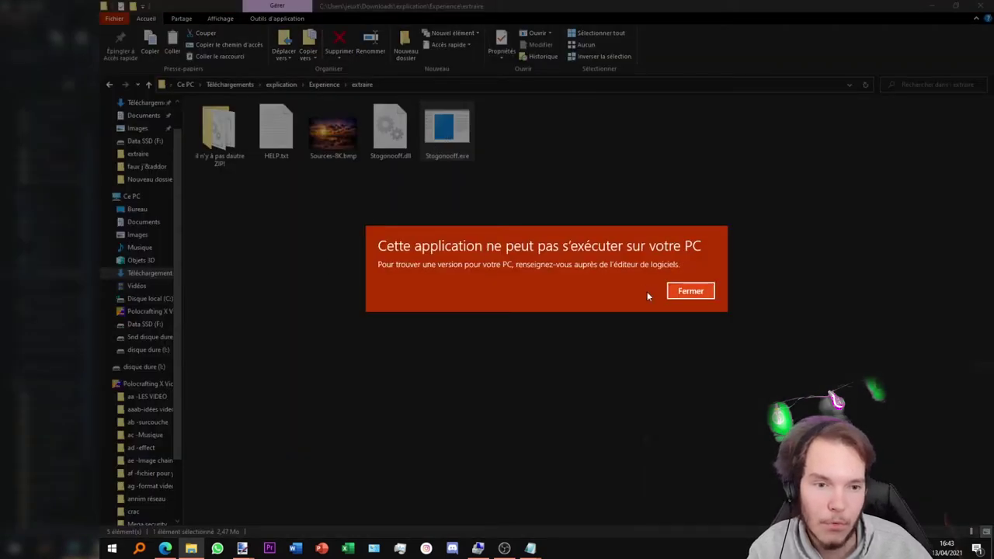
{"action": "left_click", "coordinate": [679, 293]}
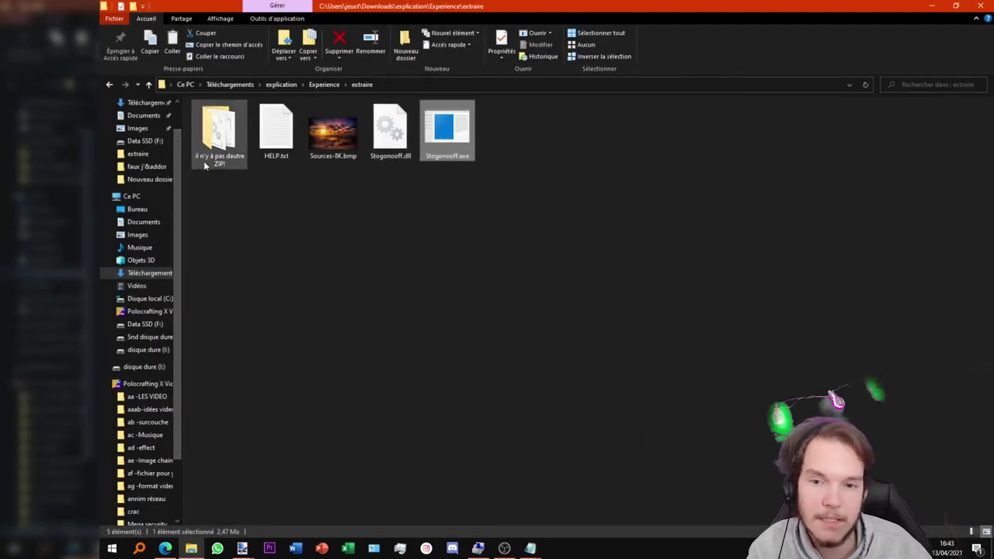
Rename Stogonooff.exe to Stogonooff.zip and try to open it as an archive
{"action": "right_click", "coordinate": [438, 156]}
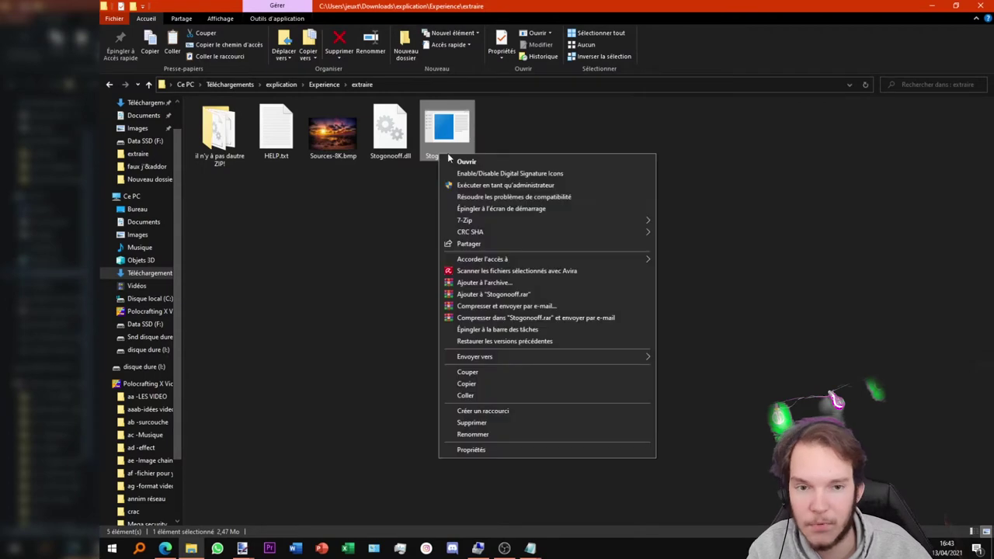
{"action": "left_click", "coordinate": [464, 437]}
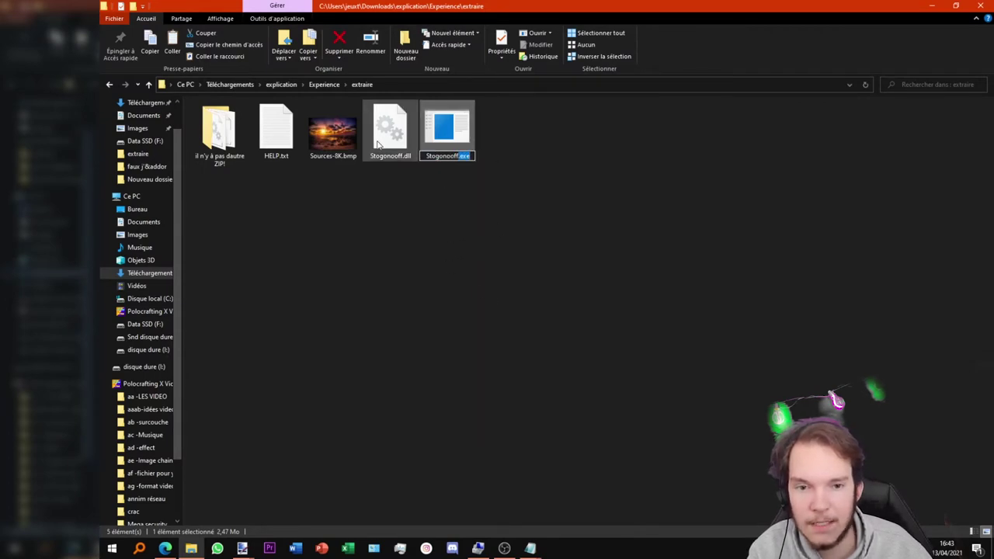
{"action": "type", "text": "zip"}
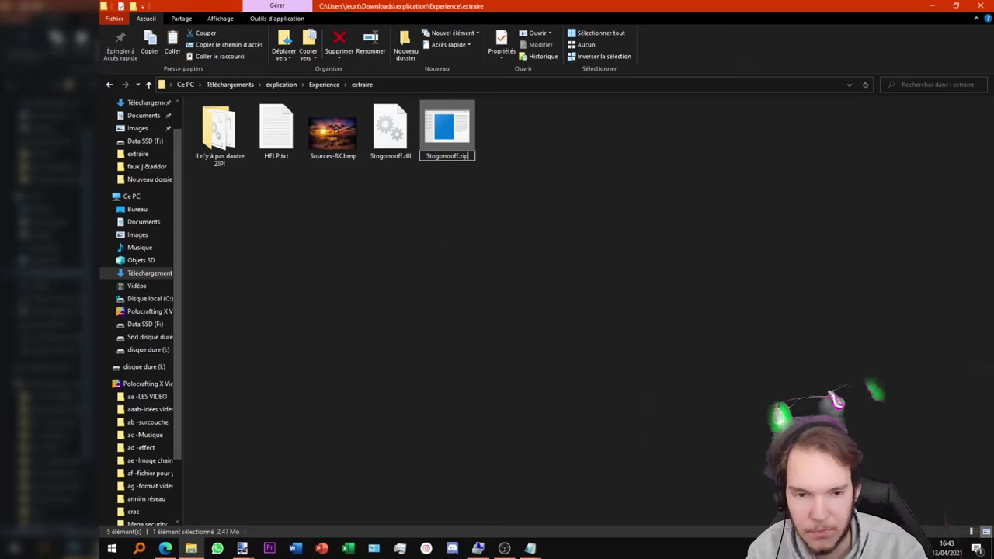
{"action": "key", "text": "Return"}
{"action": "left_click", "coordinate": [603, 279]}
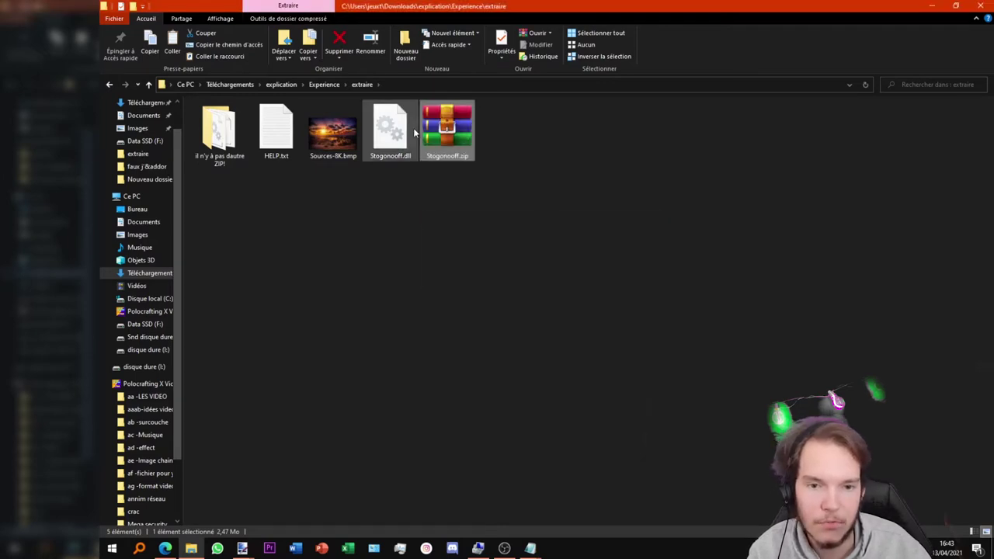
{"action": "double_click", "coordinate": [450, 133]}
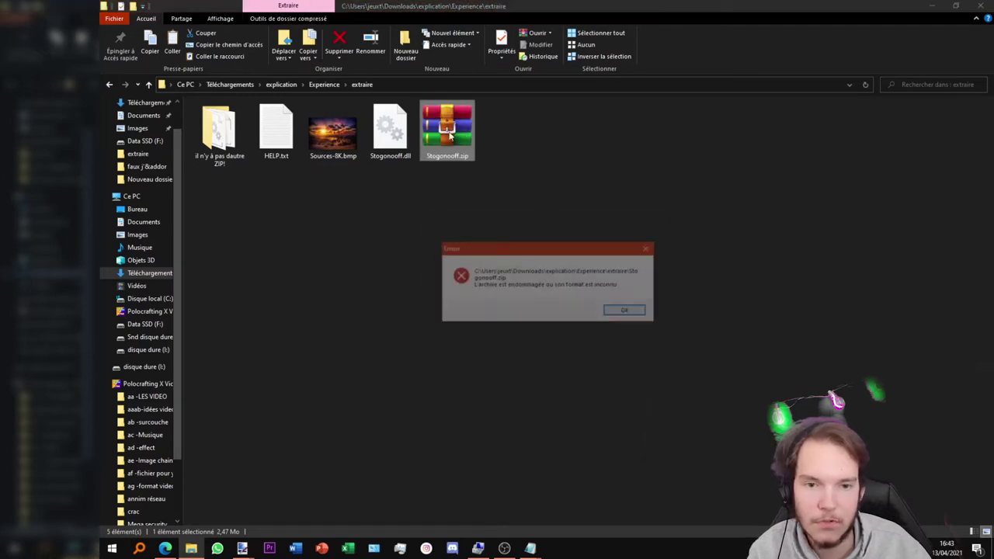
{"action": "left_click", "coordinate": [627, 311]}
Change the extension of Stogonooff.dll to zip, accept the proposed alternative name, and open the archive to list its contents
{"action": "right_click", "coordinate": [399, 137]}
{"action": "left_click", "coordinate": [437, 348]}
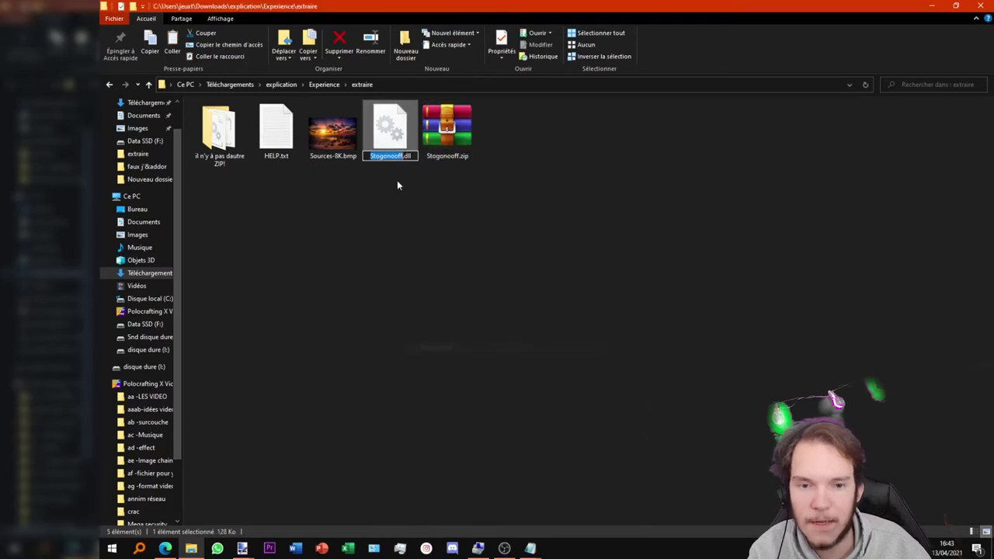
{"action": "left_click_drag", "start_coordinate": [401, 156], "coordinate": [425, 159]}
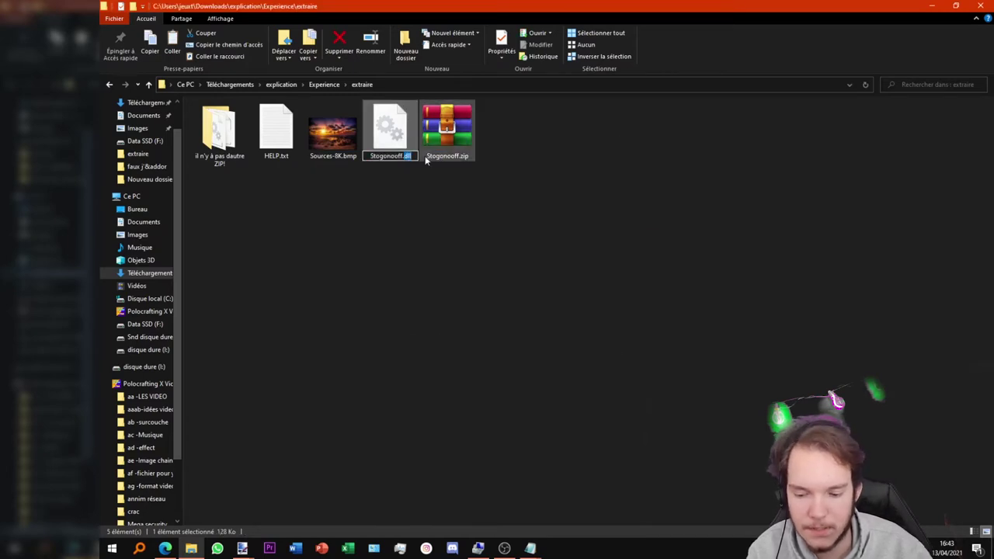
{"action": "type", "text": "zip"}
{"action": "key", "text": "Return"}
{"action": "key", "text": "Return"}
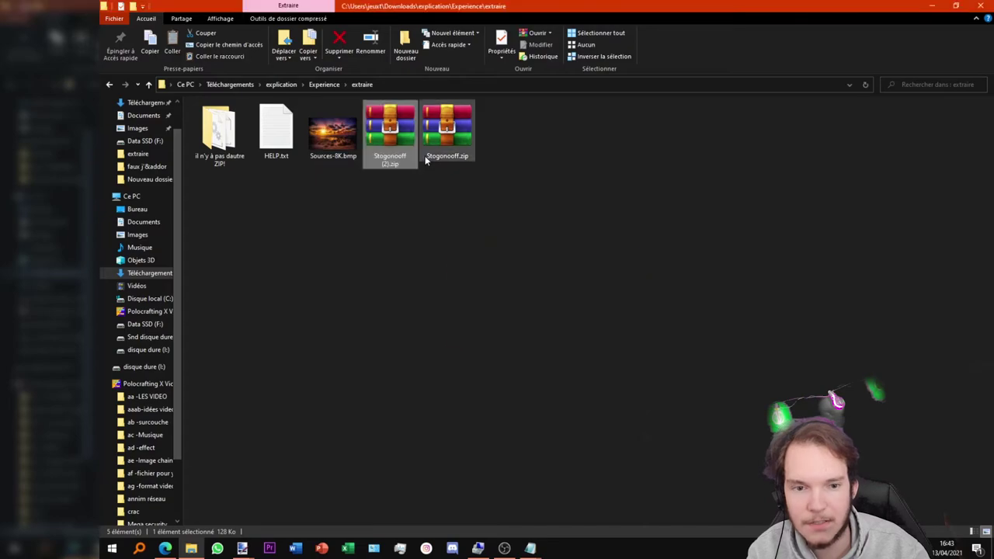
{"action": "double_click", "coordinate": [402, 143]}
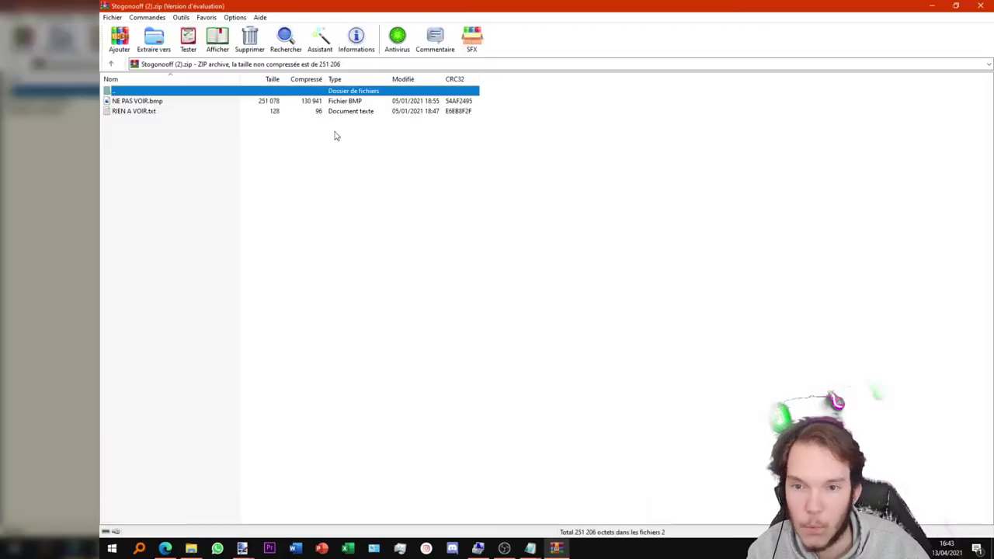
Open the Stogonooff folder inside Stogonooff dll and view the NE PAS VOIR.bmp image
{"action": "double_click", "coordinate": [238, 6]}
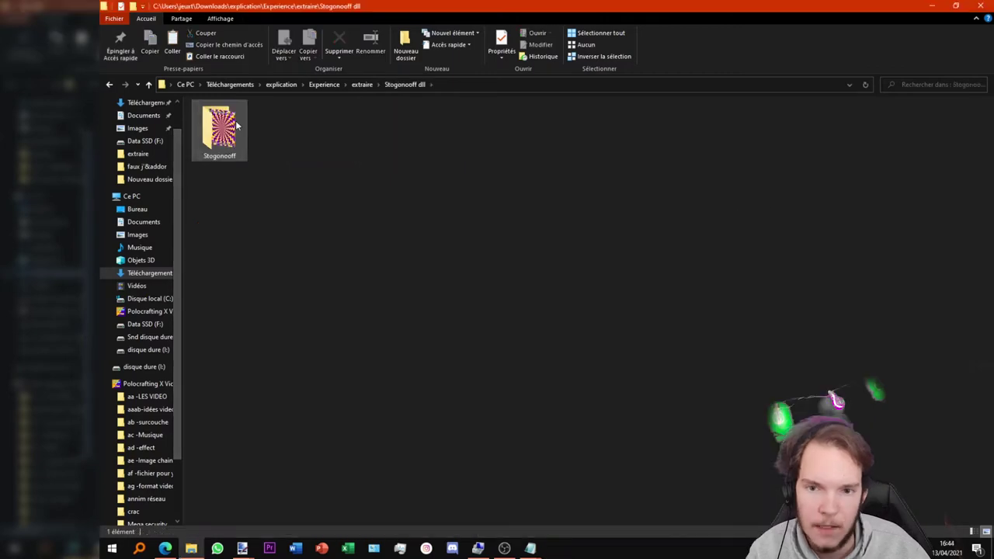
{"action": "double_click", "coordinate": [218, 130]}
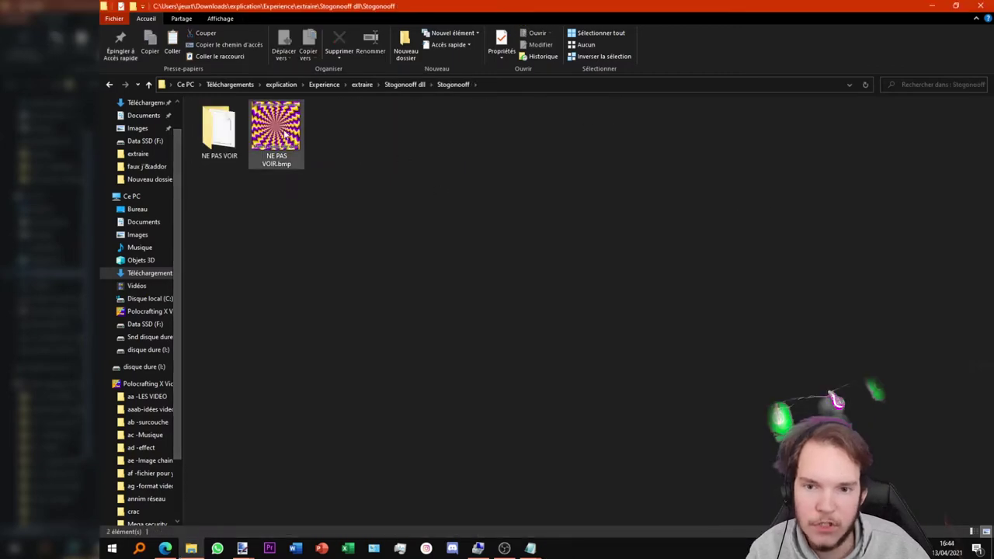
{"action": "double_click", "coordinate": [300, 128]}
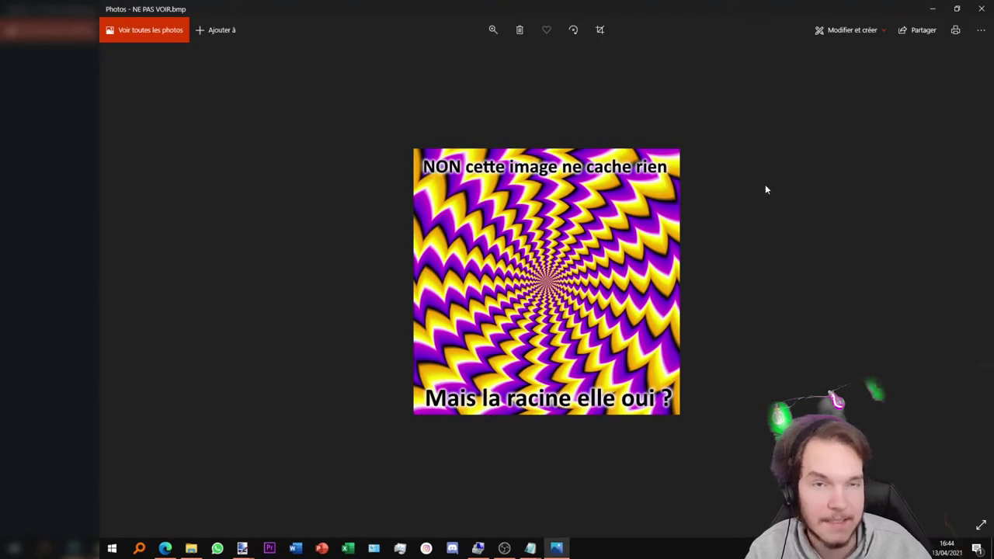
{"action": "left_click", "coordinate": [981, 9]}
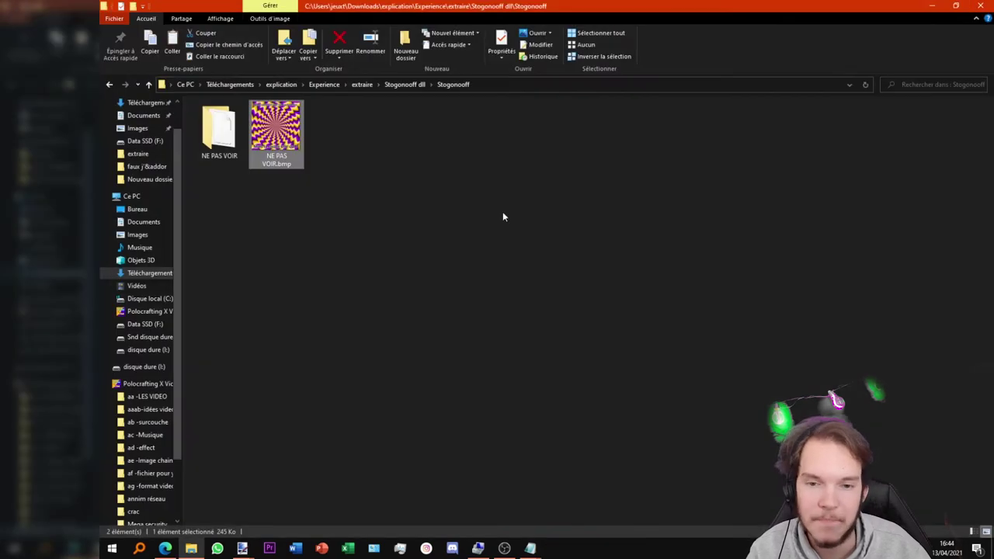
{"action": "left_click_drag", "start_coordinate": [320, 310], "coordinate": [408, 409]}
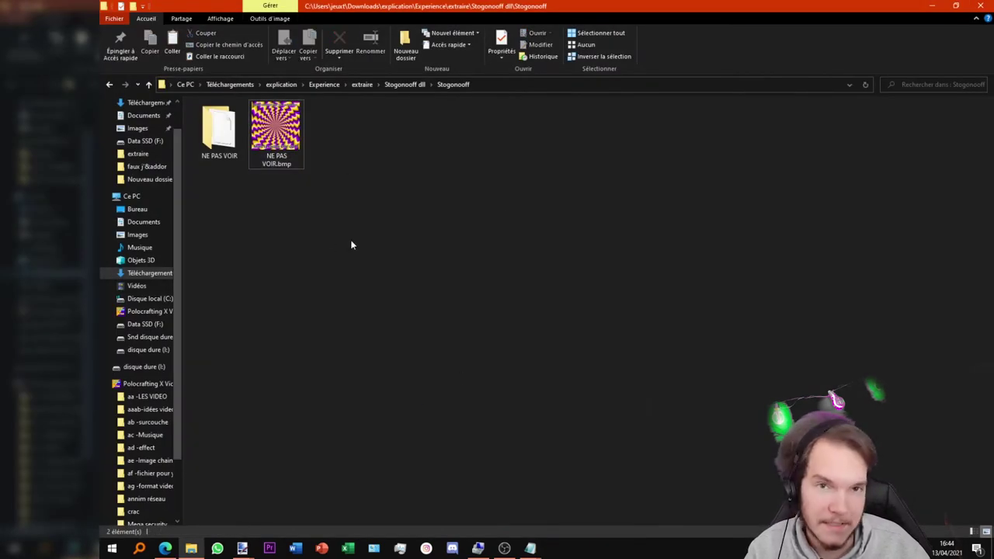
Open the "OUI vraiment !!!" file from the NE PAS VOIR folder in Bloc-notes, read it and close it
{"action": "double_click", "coordinate": [207, 161]}
{"action": "left_click_drag", "start_coordinate": [217, 142], "coordinate": [527, 209]}
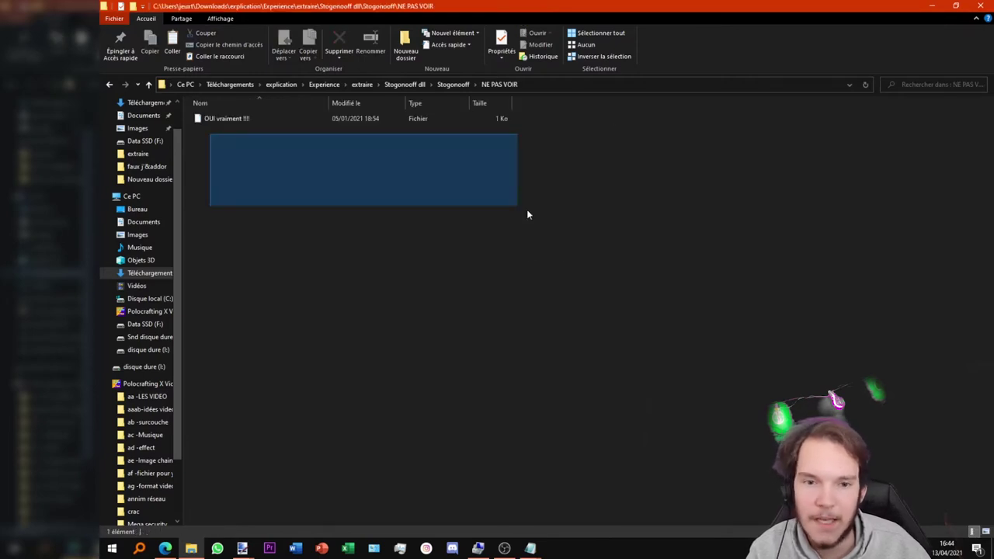
{"action": "double_click", "coordinate": [312, 118]}
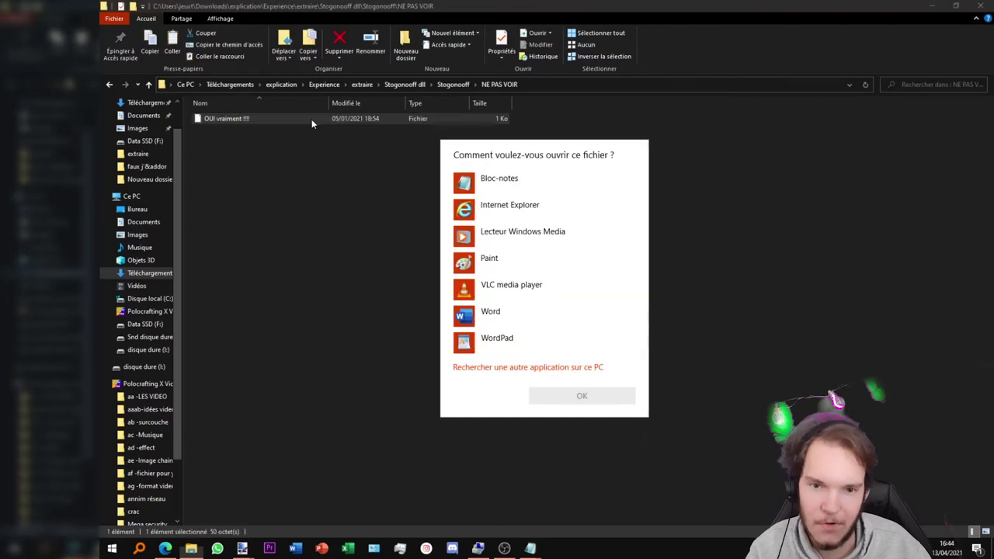
{"action": "double_click", "coordinate": [501, 183]}
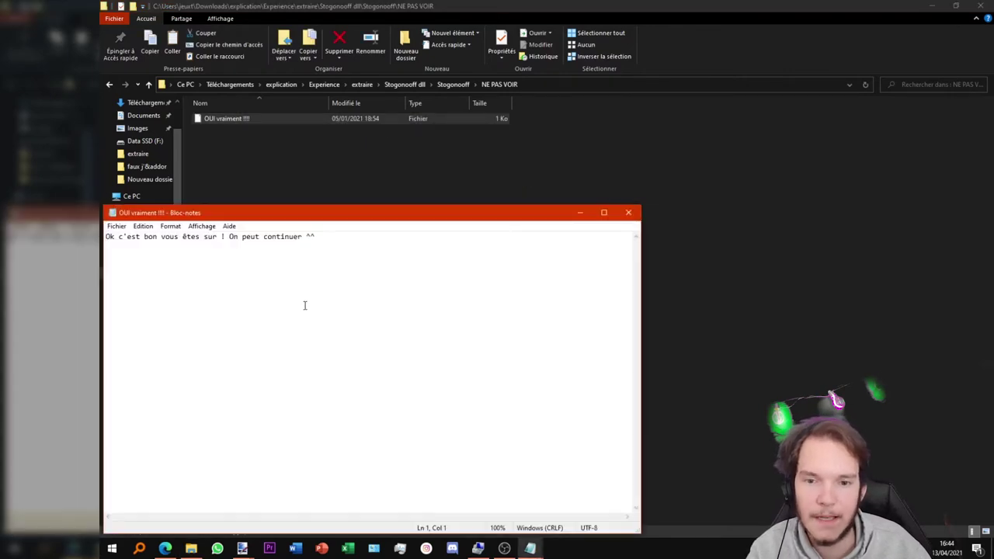
{"action": "left_click_drag", "start_coordinate": [285, 218], "coordinate": [513, 235]}
{"action": "left_click_drag", "start_coordinate": [339, 250], "coordinate": [787, 303]}
{"action": "left_click", "coordinate": [857, 230]}
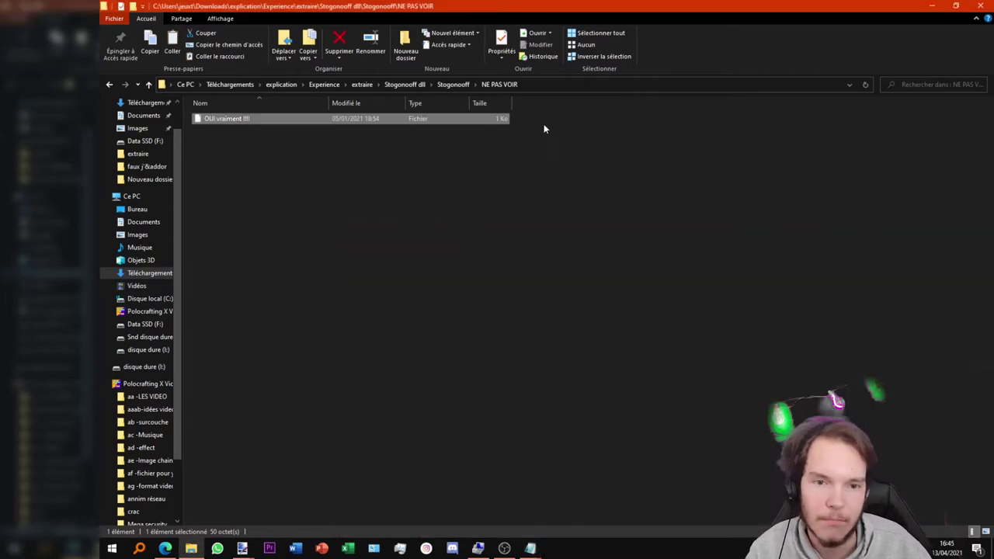
Go back up to the extraire folder and return to the Stogonooff folder inside Stogonooff dll to review its contents
{"action": "left_click", "coordinate": [453, 84]}
{"action": "left_click_drag", "start_coordinate": [334, 176], "coordinate": [202, 109]}
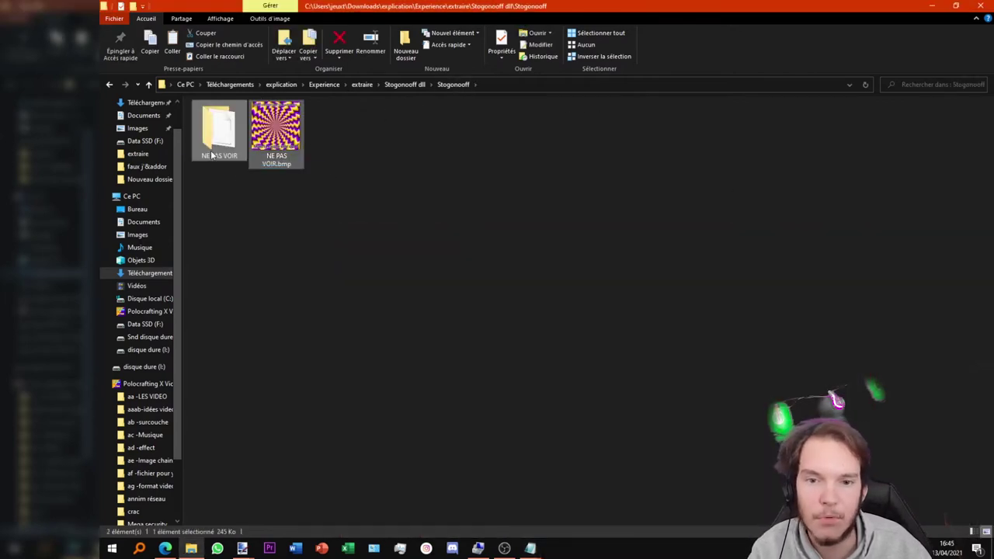
{"action": "left_click", "coordinate": [366, 228]}
{"action": "left_click", "coordinate": [400, 86]}
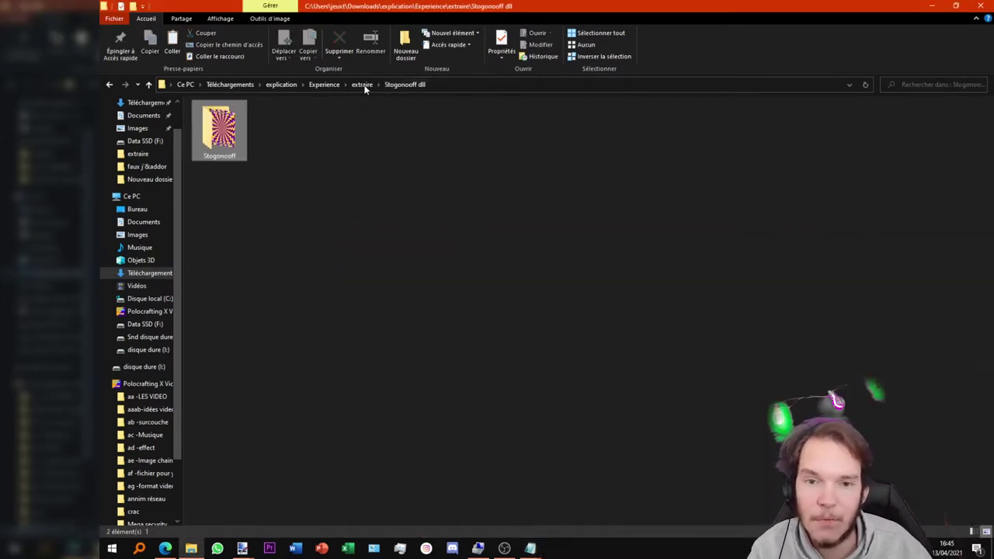
{"action": "left_click", "coordinate": [362, 84]}
{"action": "double_click", "coordinate": [293, 159]}
{"action": "double_click", "coordinate": [237, 129]}
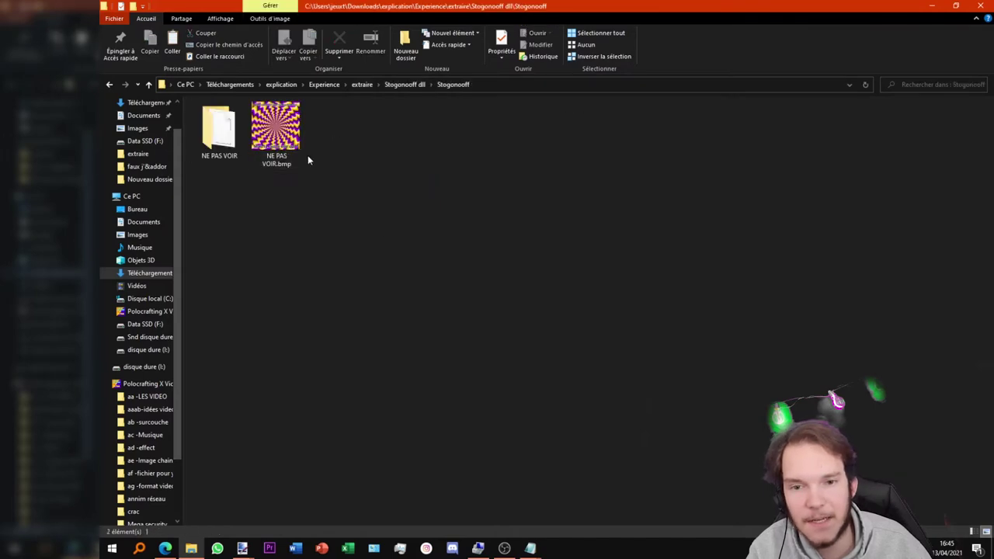
View the NE PAS VOIR.bmp image, close it, and turn on the display of hidden items in the Stogonooff folder
{"action": "double_click", "coordinate": [281, 138]}
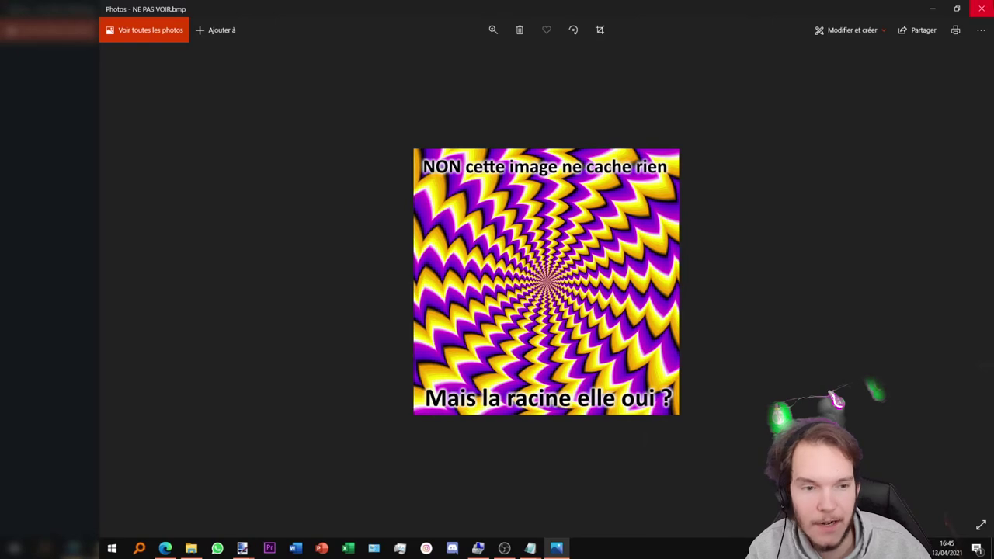
{"action": "left_click", "coordinate": [981, 9]}
{"action": "left_click", "coordinate": [269, 18]}
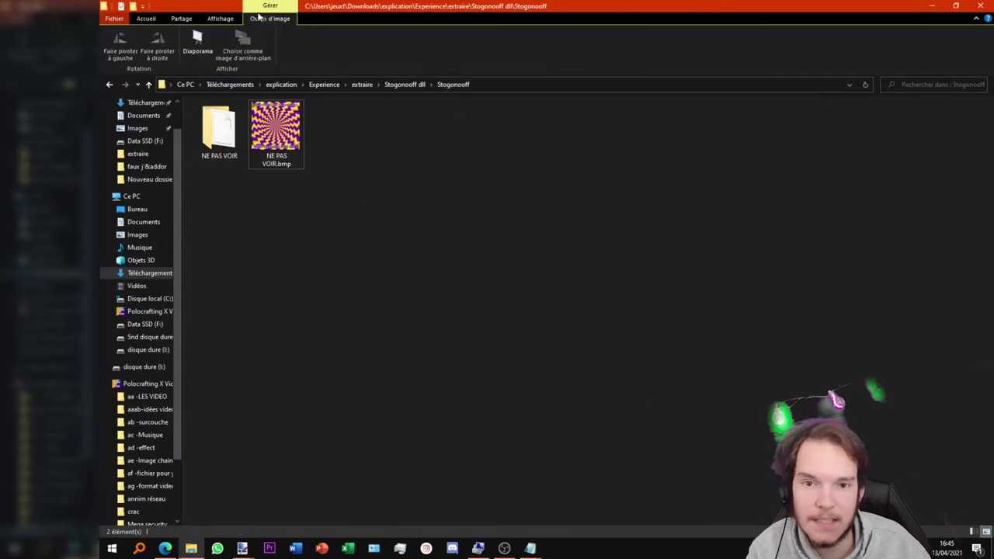
{"action": "left_click", "coordinate": [219, 18]}
{"action": "left_click", "coordinate": [588, 56]}
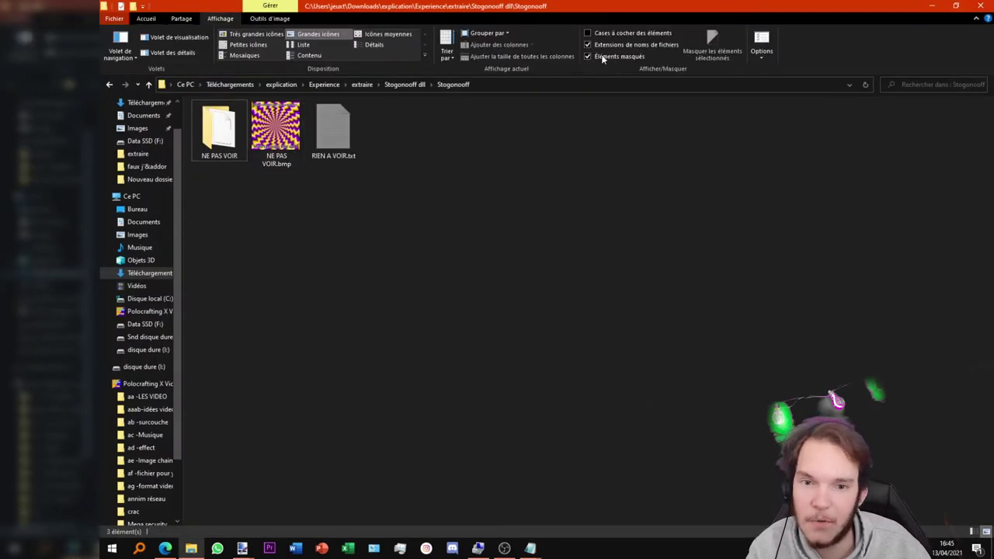
{"action": "mouse_move", "coordinate": [446, 140]}
{"action": "left_mouse_down"}
{"action": "mouse_move", "coordinate": [362, 171]}
{"action": "mouse_move", "coordinate": [346, 167]}
{"action": "left_mouse_up"}
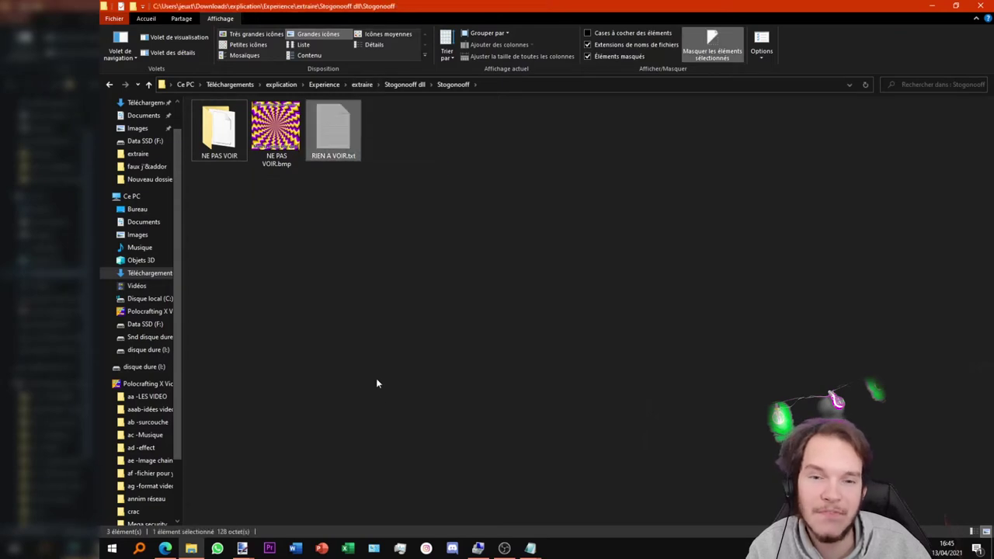
{"action": "left_click", "coordinate": [378, 382]}
Check the NE PAS VOIR subfolder for hidden files and open RIEN A VOIR.txt from the Stogonooff folder in Bloc-notes
{"action": "double_click", "coordinate": [228, 122]}
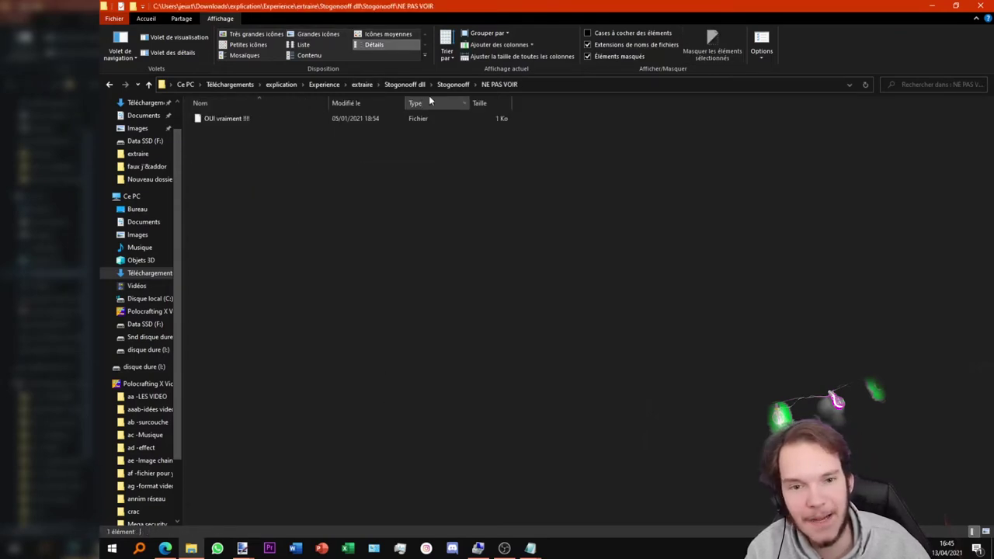
{"action": "key", "text": "alt+Left"}
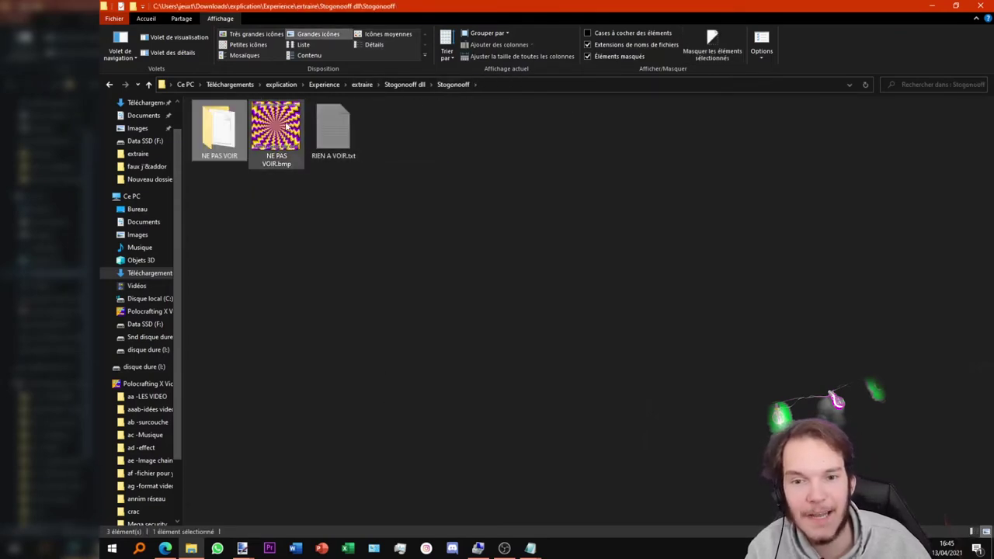
{"action": "double_click", "coordinate": [346, 120]}
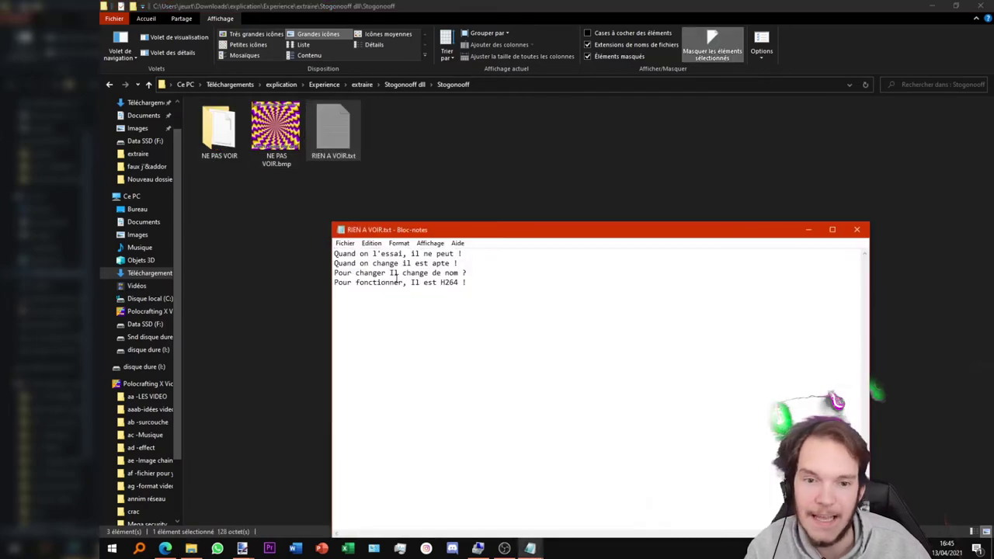
{"action": "left_click_drag", "start_coordinate": [373, 259], "coordinate": [470, 284]}
{"action": "key", "text": "ctrl+a"}
{"action": "left_click", "coordinate": [334, 273]}
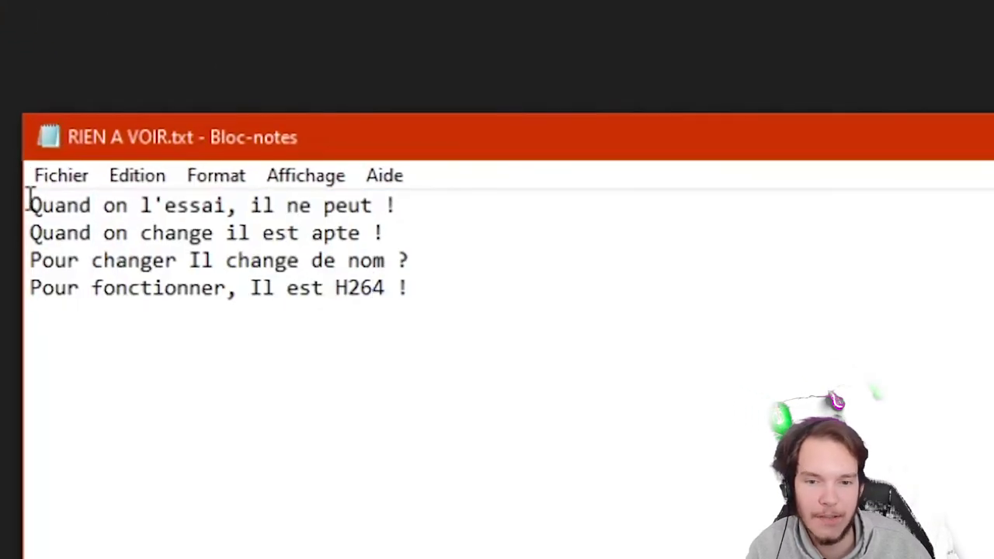
Read the riddle in RIEN A VOIR.txt line by line, with the extraire folder's files alongside for comparison
{"action": "left_click_drag", "start_coordinate": [29, 203], "coordinate": [410, 204]}
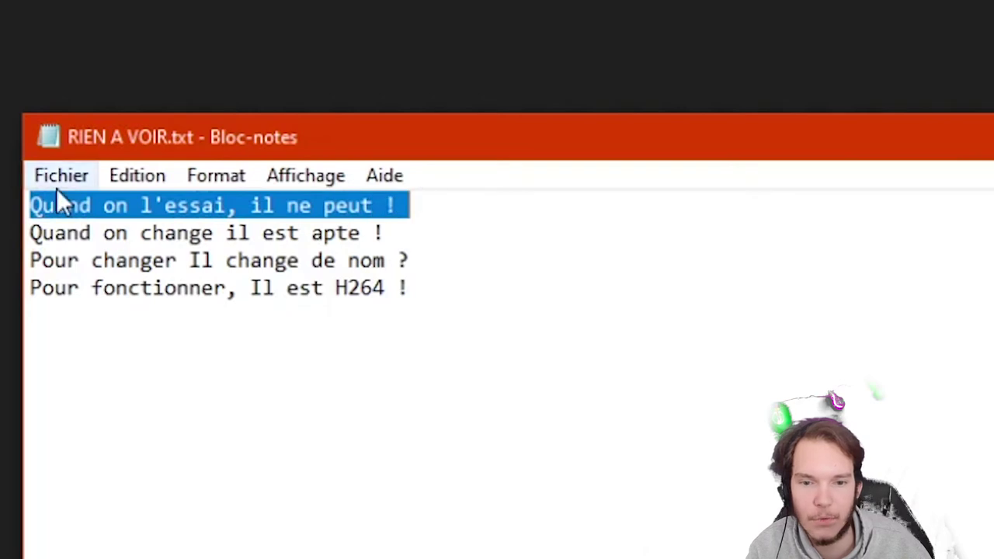
{"action": "left_click_drag", "start_coordinate": [41, 232], "coordinate": [411, 230]}
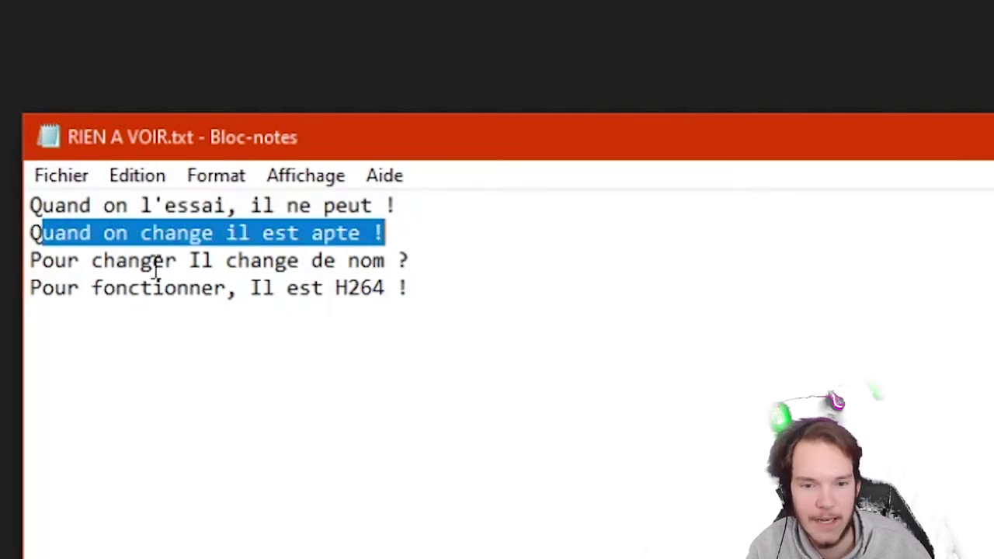
{"action": "left_click_drag", "start_coordinate": [34, 264], "coordinate": [494, 272]}
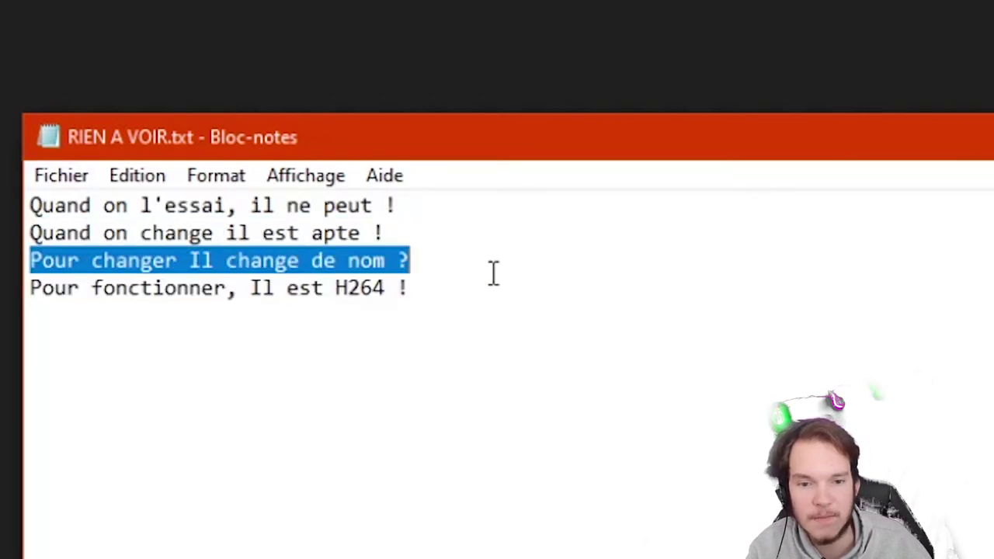
{"action": "left_click_drag", "start_coordinate": [42, 301], "coordinate": [677, 397]}
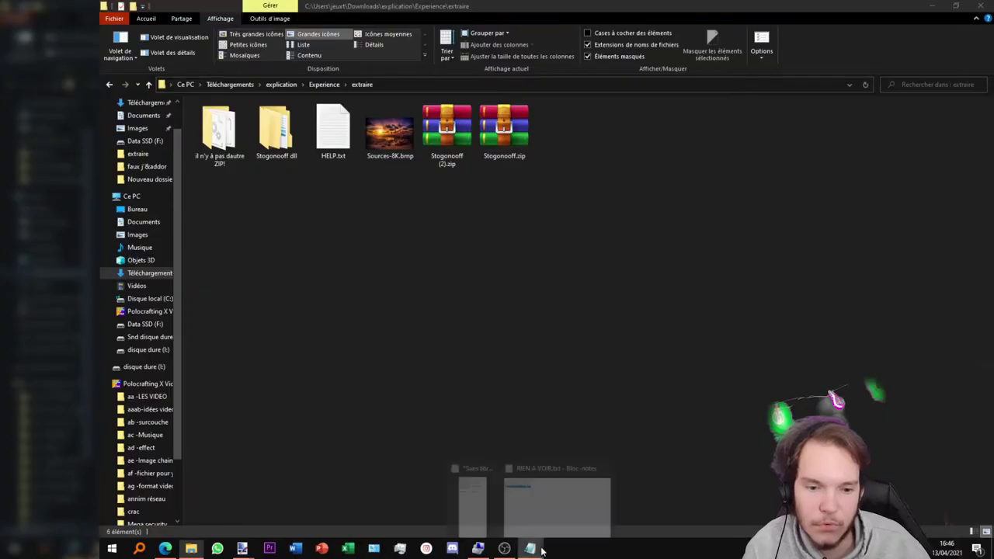
{"action": "left_click", "coordinate": [530, 549]}
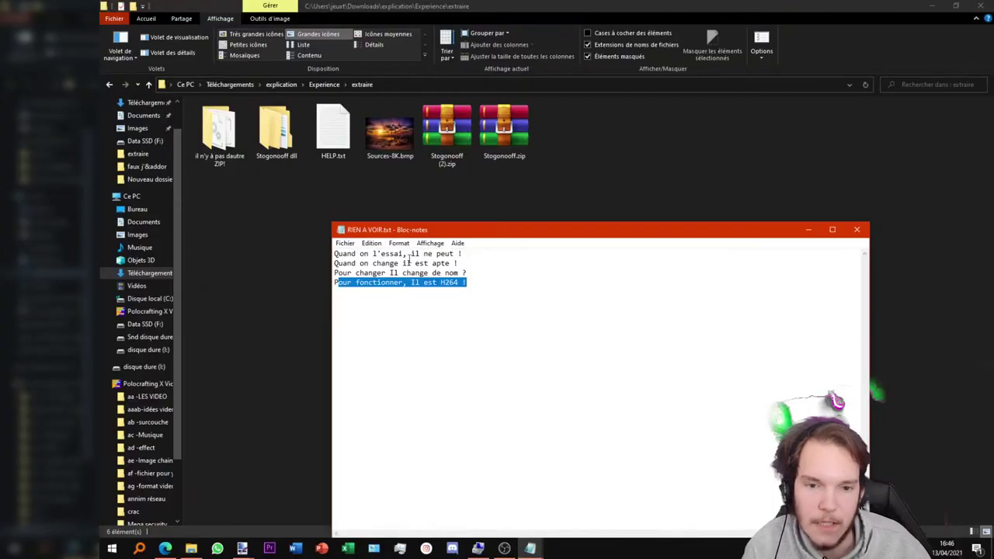
{"action": "left_click_drag", "start_coordinate": [339, 254], "coordinate": [459, 254]}
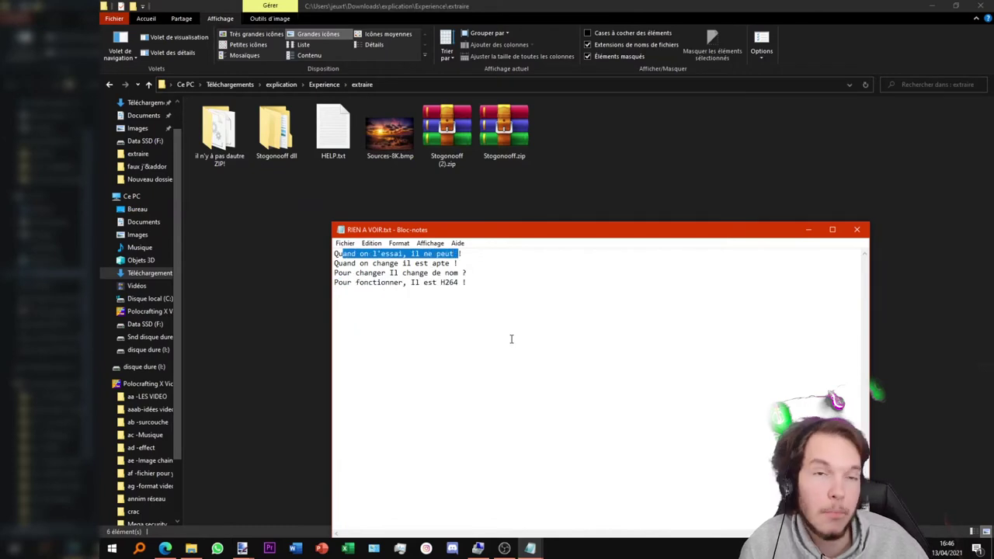
Change the extension of Stogonooff.zip in the extraire folder to exe, accept the extension change, and try to run the file
{"action": "left_click", "coordinate": [499, 137]}
{"action": "right_click", "coordinate": [506, 149]}
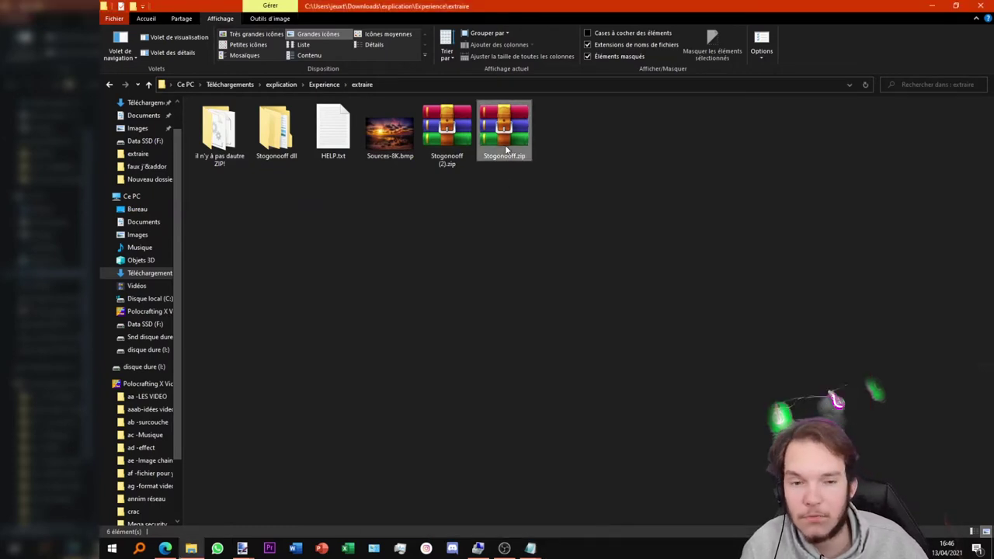
{"action": "left_click", "coordinate": [557, 367]}
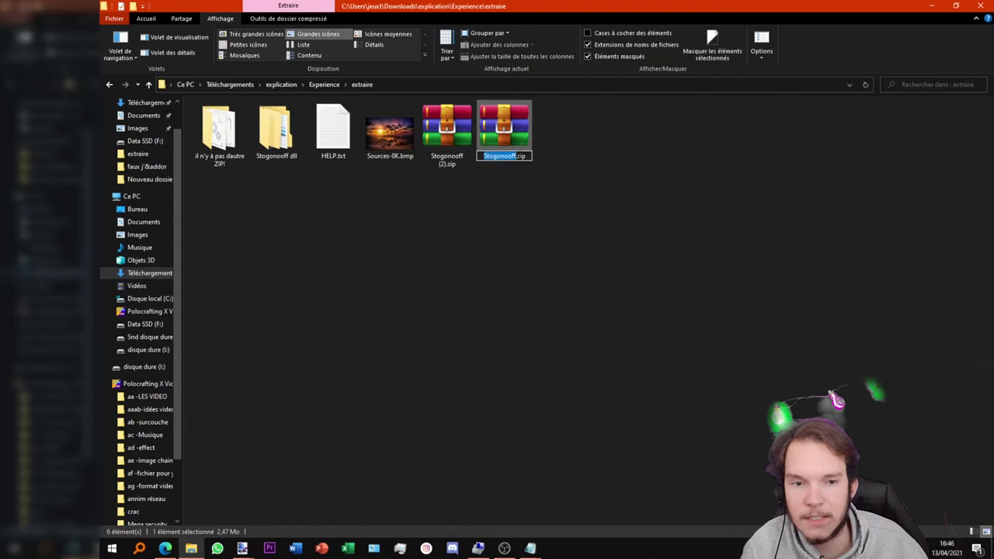
{"action": "key", "text": "End"}
{"action": "key", "text": "BackSpace"}
{"action": "key", "text": "BackSpace"}
{"action": "key", "text": "BackSpace"}
{"action": "type", "text": "exe"}
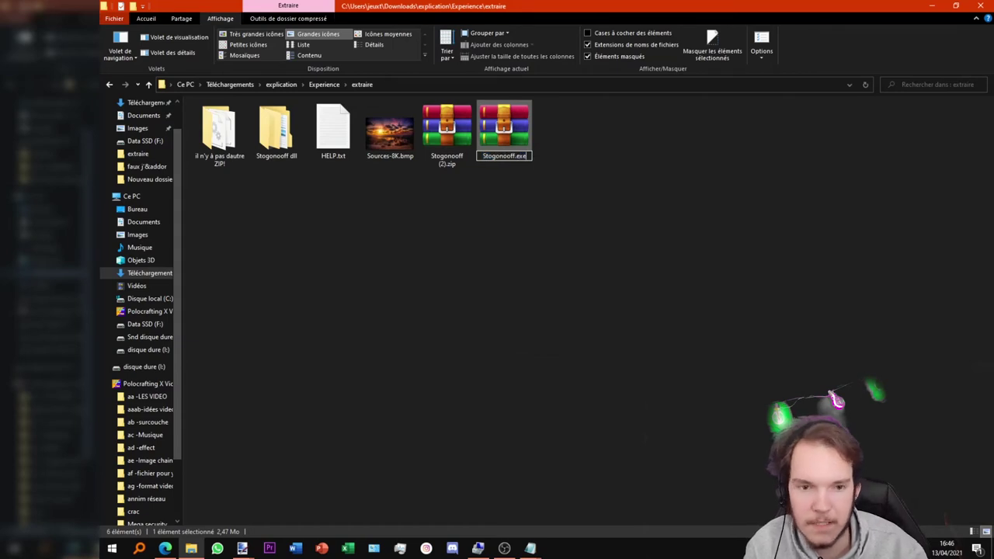
{"action": "key", "text": "Return"}
{"action": "left_click", "coordinate": [603, 278]}
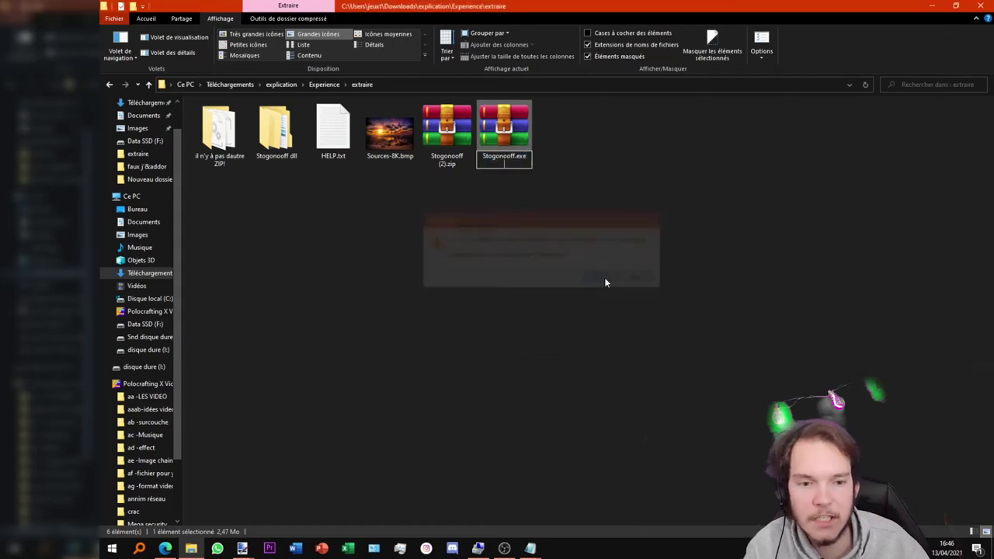
{"action": "double_click", "coordinate": [531, 140]}
{"action": "left_click", "coordinate": [691, 292]}
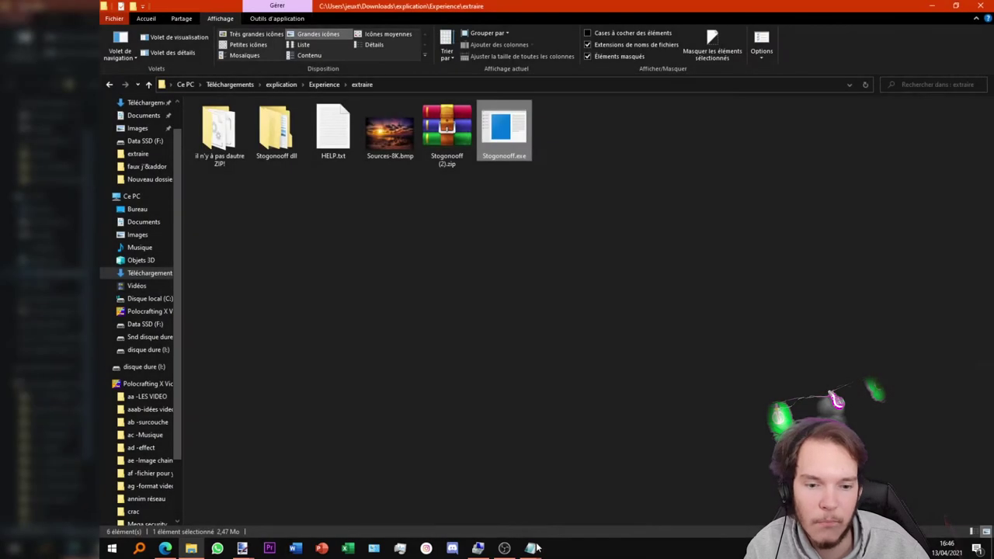
Bring RIEN A VOIR.txt back up beside the extraire files and reread its clues about the name change and H264
{"action": "mouse_move", "coordinate": [530, 549]}
{"action": "left_click", "coordinate": [566, 510]}
{"action": "left_click_drag", "start_coordinate": [404, 229], "coordinate": [504, 229]}
{"action": "left_click_drag", "start_coordinate": [434, 263], "coordinate": [557, 264]}
{"action": "left_click_drag", "start_coordinate": [477, 274], "coordinate": [631, 279]}
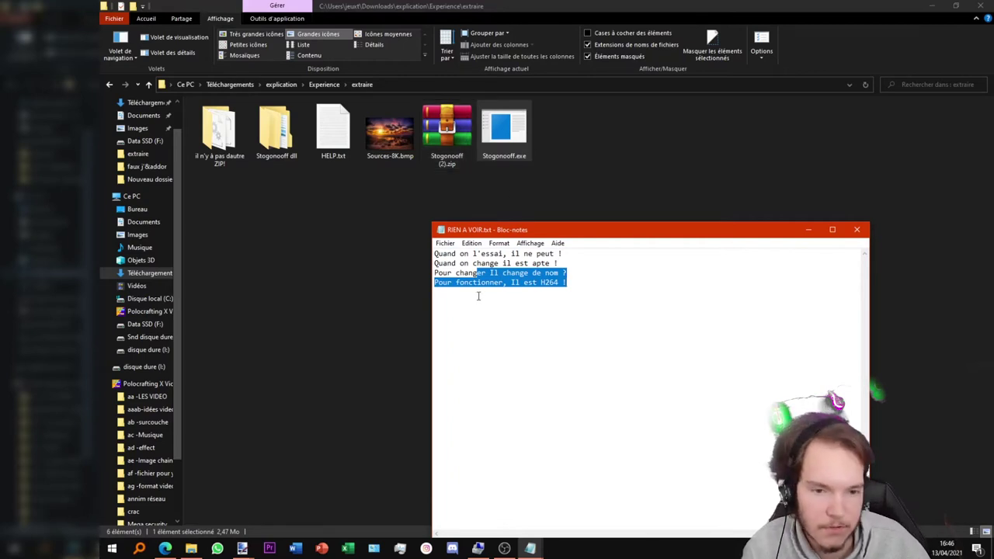
{"action": "left_click_drag", "start_coordinate": [435, 283], "coordinate": [586, 286]}
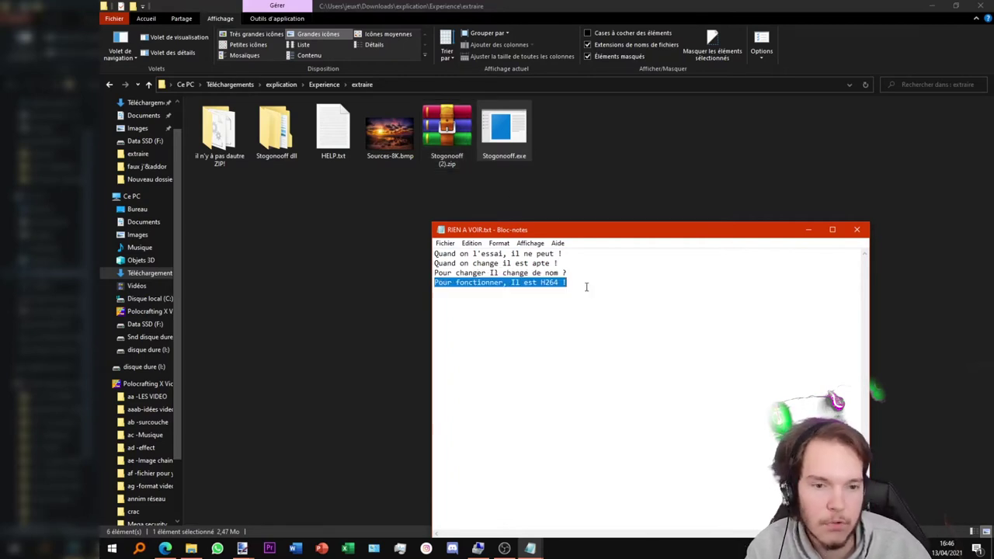
Change the extension of Stogonooff.exe to mp4, accept the change, play the video in VLC and close the player
{"action": "left_click", "coordinate": [531, 158]}
{"action": "right_click", "coordinate": [523, 155]}
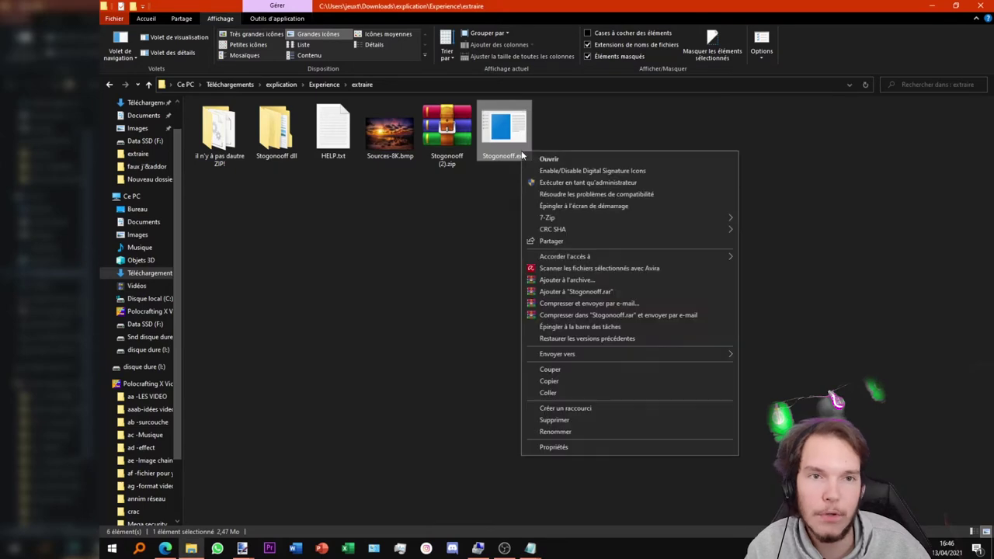
{"action": "left_click", "coordinate": [576, 431]}
{"action": "key", "text": "Right"}
{"action": "key", "text": "shift+End"}
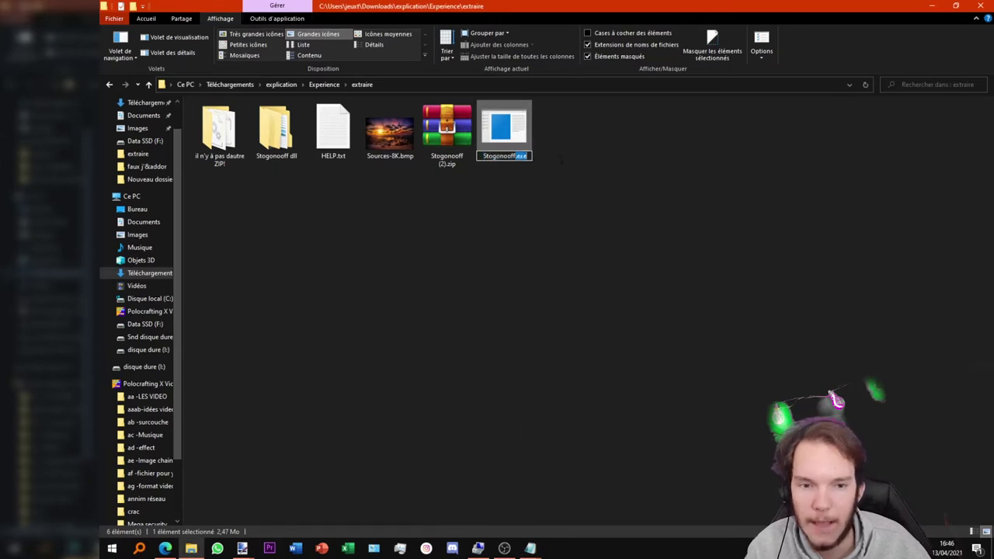
{"action": "type", "text": ".mp"}
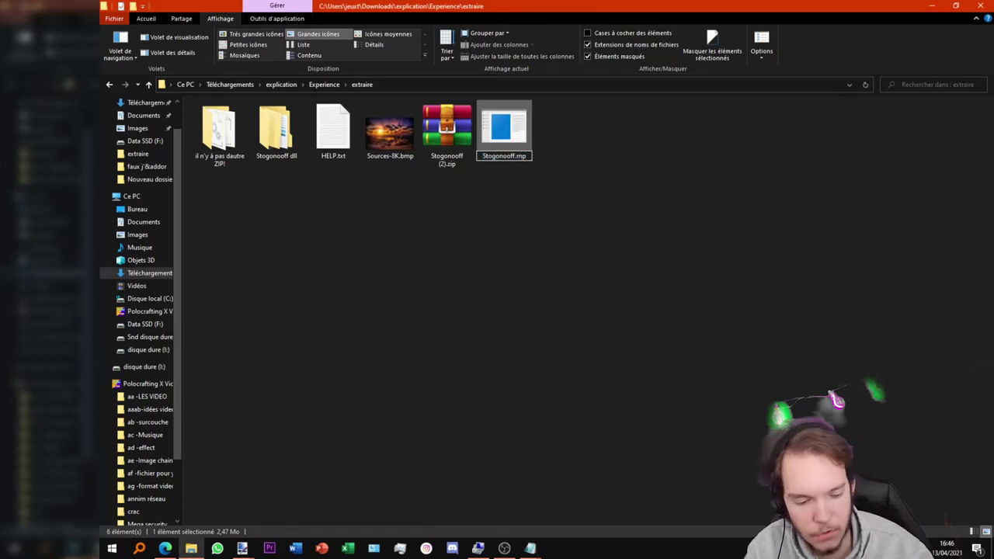
{"action": "type", "text": "4"}
{"action": "key", "text": "Return"}
{"action": "key", "text": "Return"}
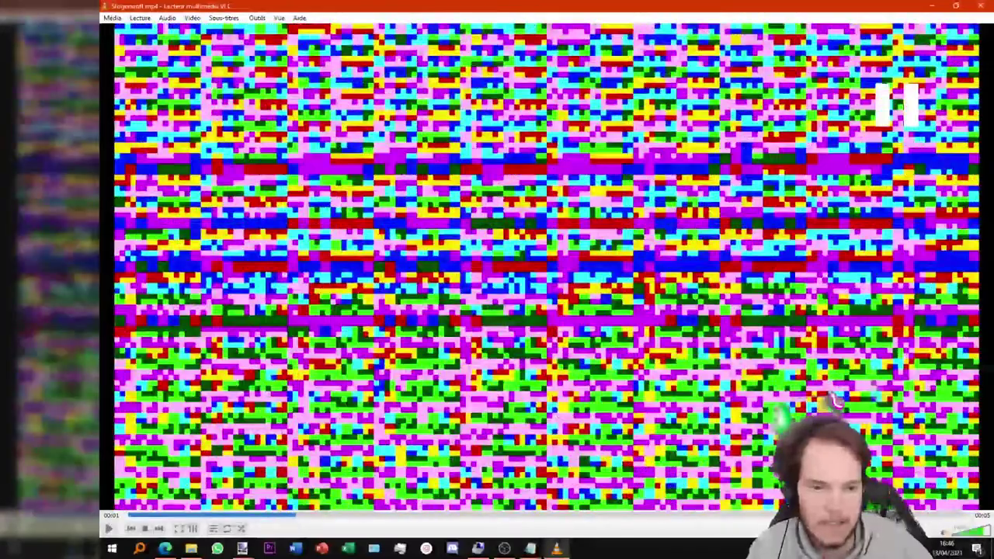
{"action": "left_click", "coordinate": [983, 5]}
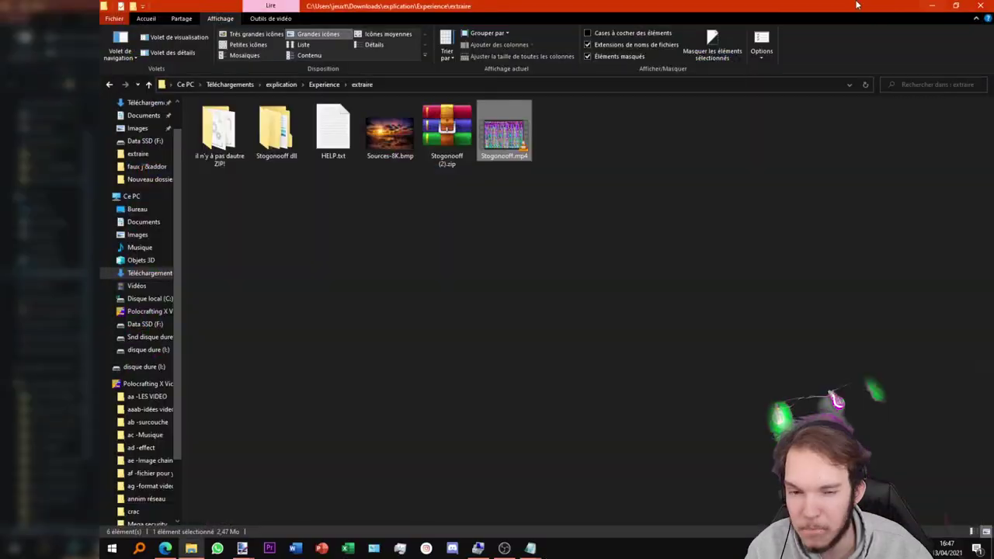
Open the "il n'y à pas dautre ZIP!" folder and launch Videofy.exe
{"action": "double_click", "coordinate": [208, 115]}
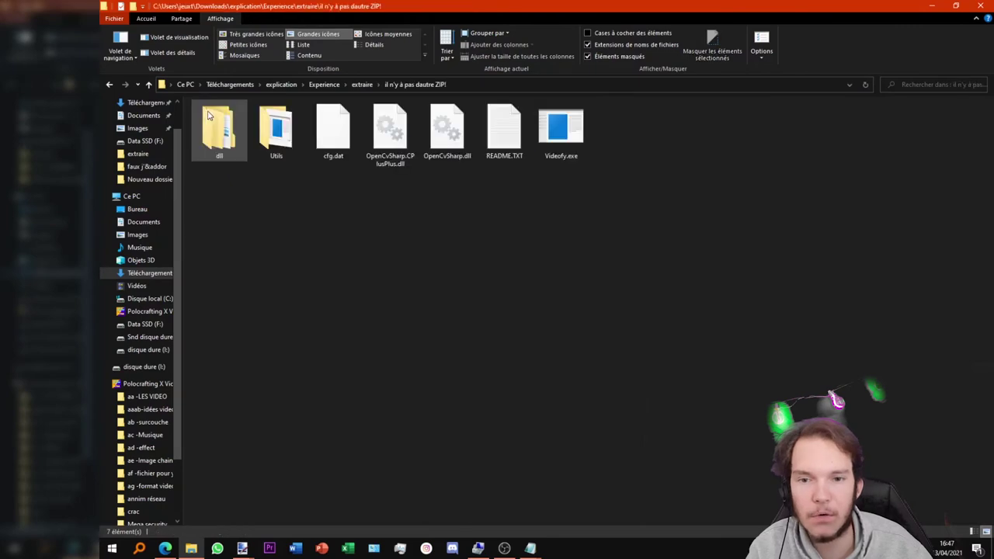
{"action": "left_click_drag", "start_coordinate": [648, 165], "coordinate": [191, 97]}
{"action": "left_click", "coordinate": [627, 238]}
{"action": "double_click", "coordinate": [583, 146]}
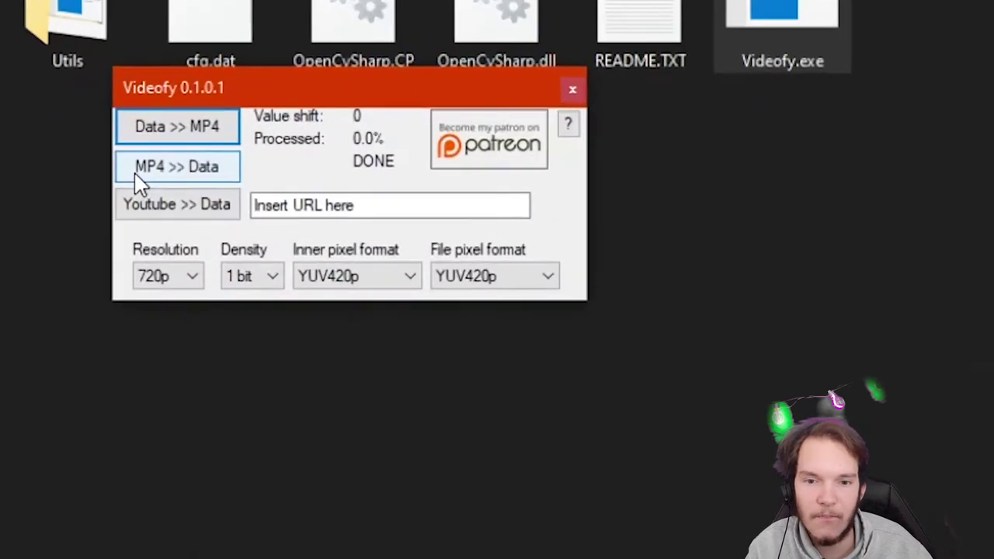
Decode Stogonooff.mp4 from the extraire folder with Videofy's MP4 >> Data conversion
{"action": "left_click", "coordinate": [204, 166]}
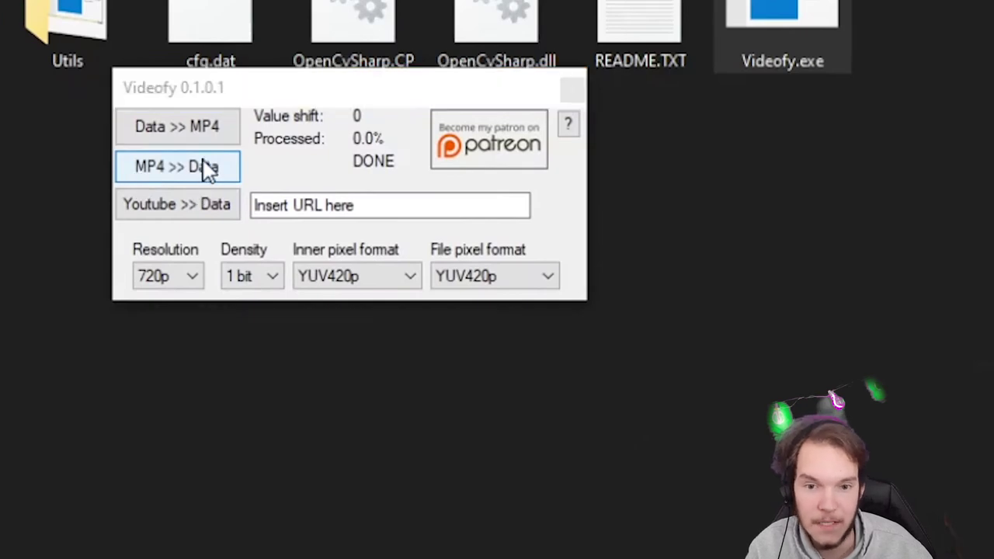
{"action": "scroll", "coordinate": [295, 517], "scroll_direction": "down", "scroll_amount": 2}
{"action": "left_click", "coordinate": [220, 327]}
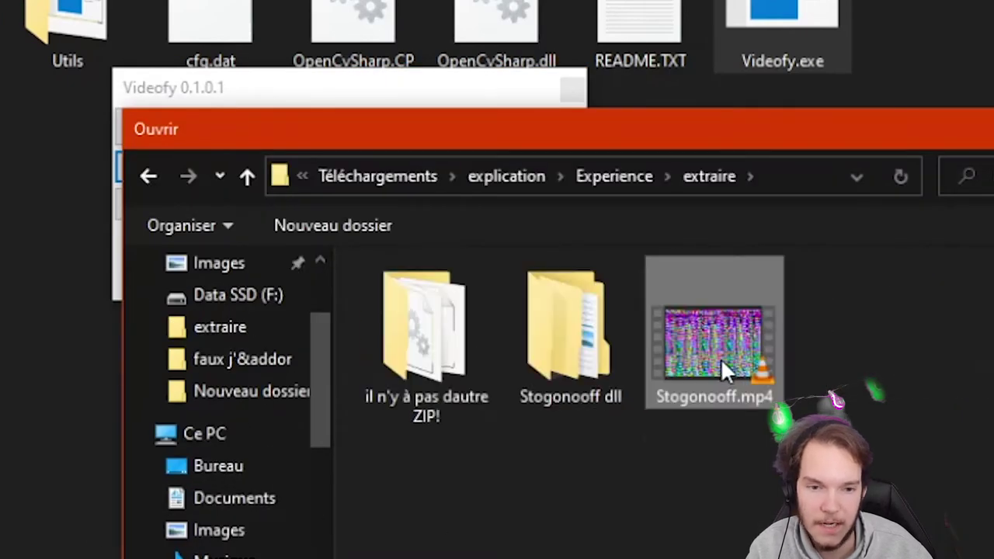
{"action": "left_click_drag", "start_coordinate": [435, 129], "coordinate": [927, 11]}
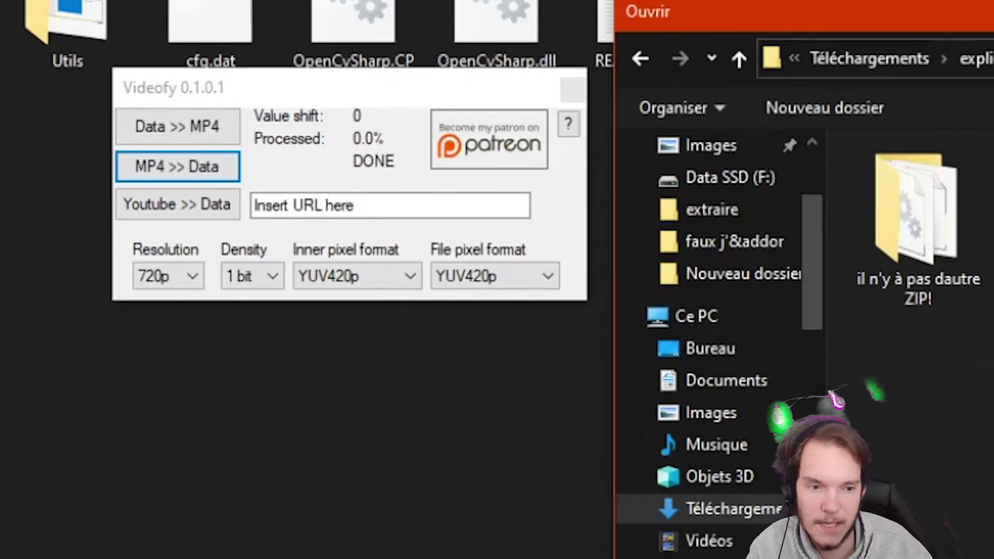
{"action": "key", "text": "Return"}
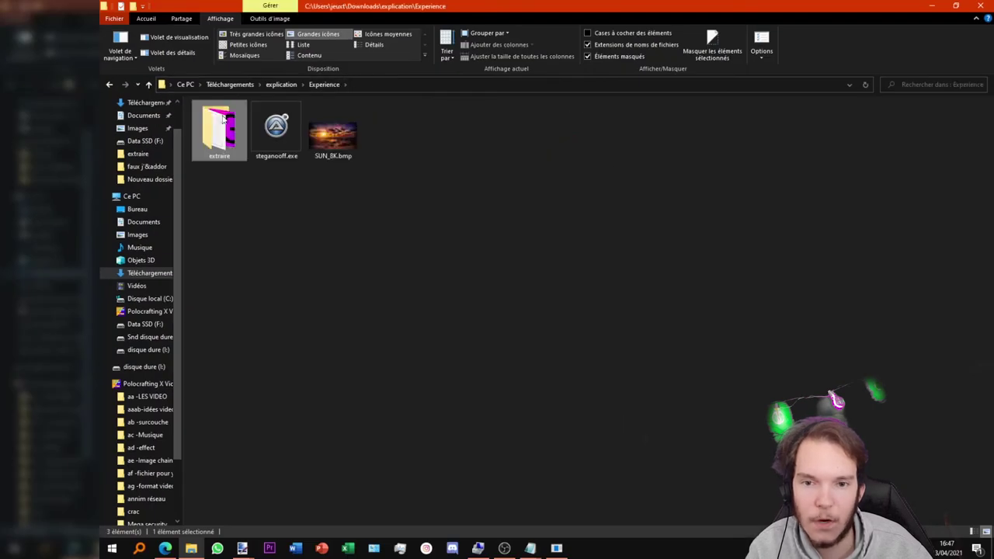
Return to the extraire folder, check the conversion status in Videofy, and locate the decoded Videofy FINI!.bmp file
{"action": "double_click", "coordinate": [223, 117]}
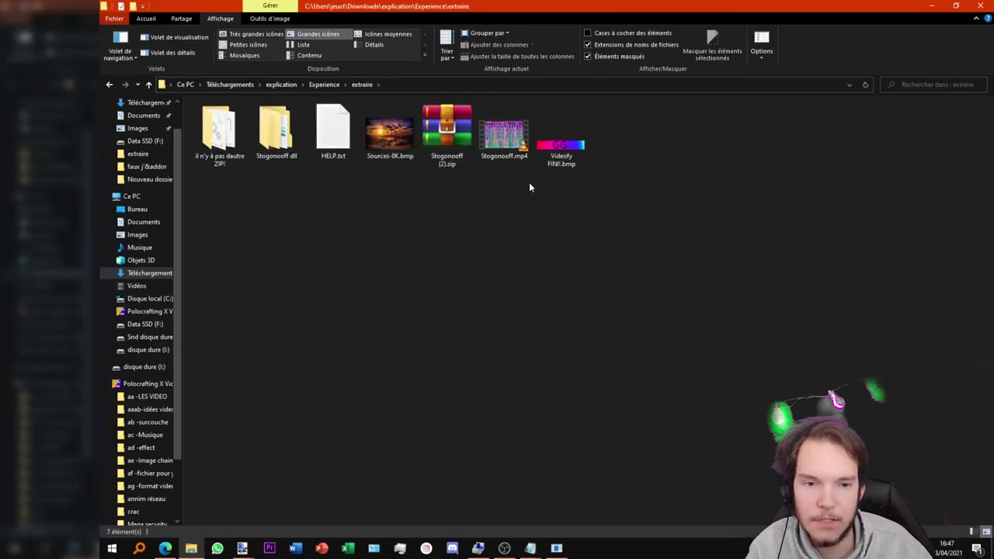
{"action": "left_click", "coordinate": [557, 548]}
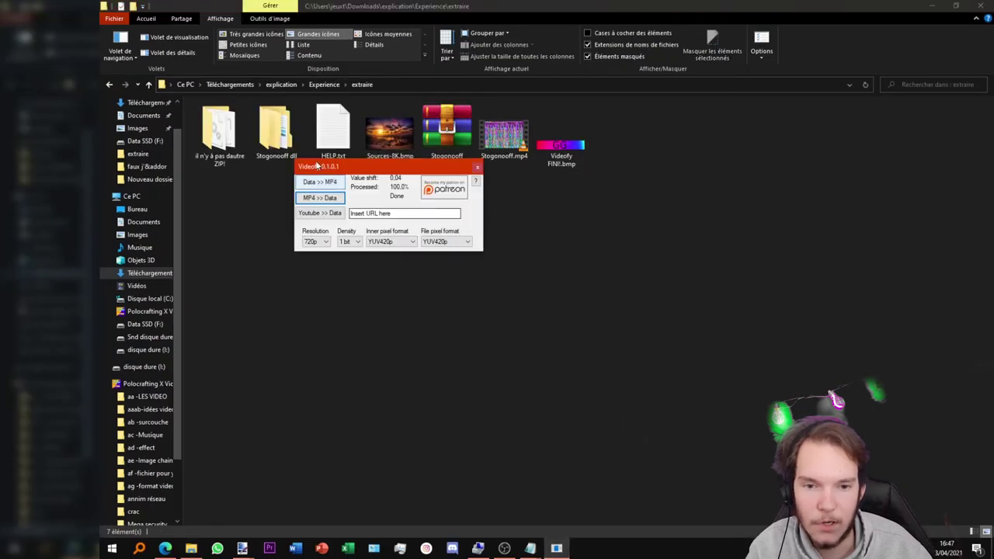
{"action": "left_click_drag", "start_coordinate": [389, 173], "coordinate": [338, 199]}
{"action": "left_click_drag", "start_coordinate": [519, 248], "coordinate": [599, 166]}
{"action": "left_click", "coordinate": [560, 186]}
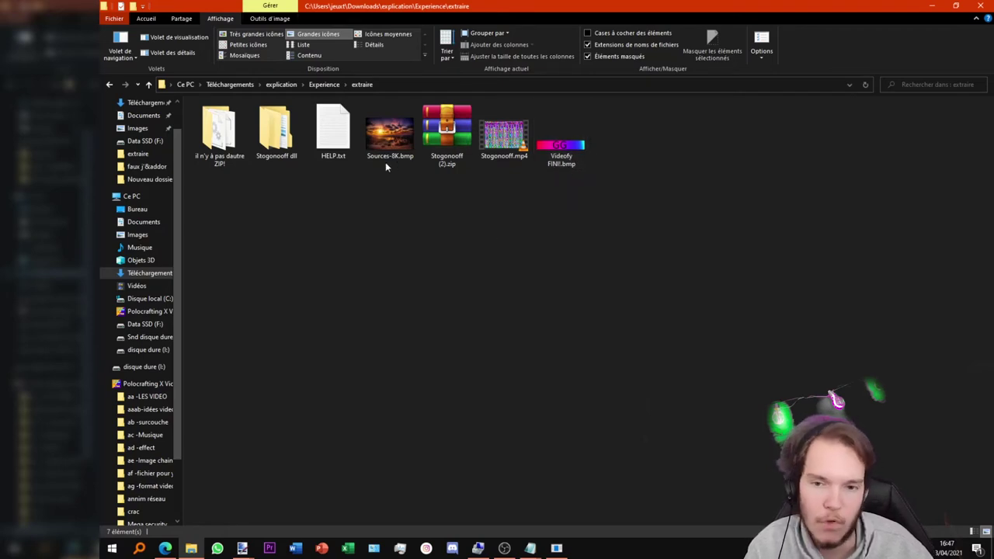
Open the FINI! folder, view an enlarged Soleil_8K.bmp in the photo viewer, and close the image
{"action": "left_click", "coordinate": [561, 134]}
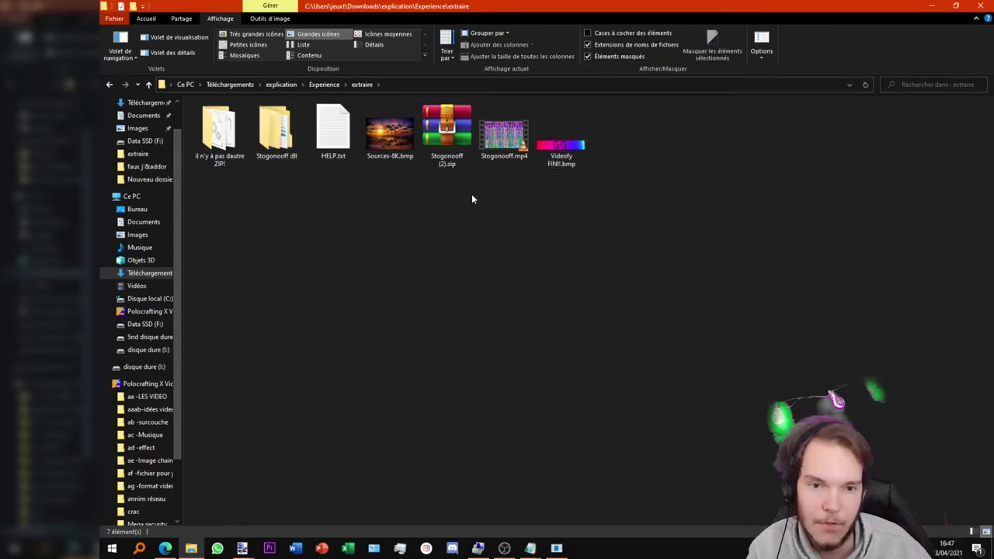
{"action": "double_click", "coordinate": [216, 131]}
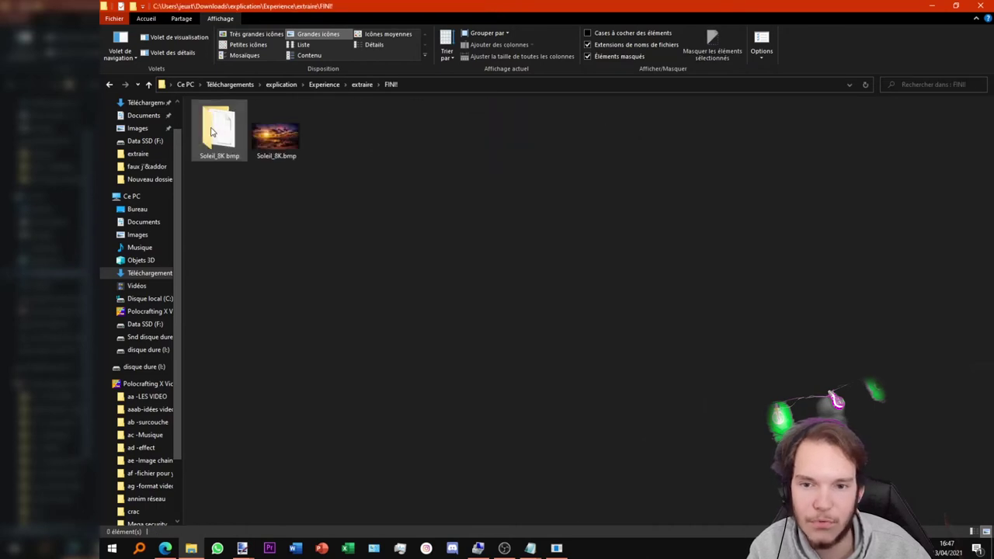
{"action": "double_click", "coordinate": [276, 135]}
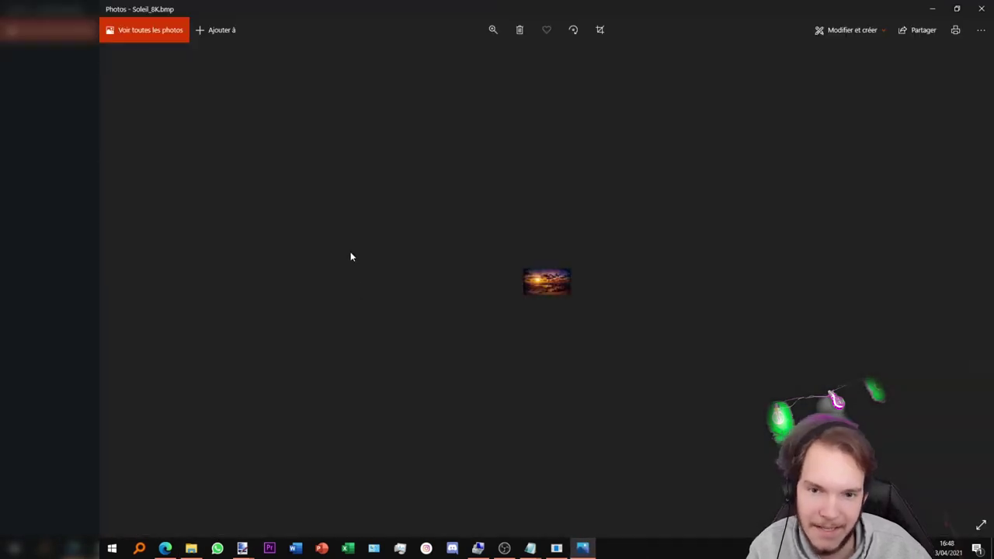
{"action": "left_click", "coordinate": [504, 33]}
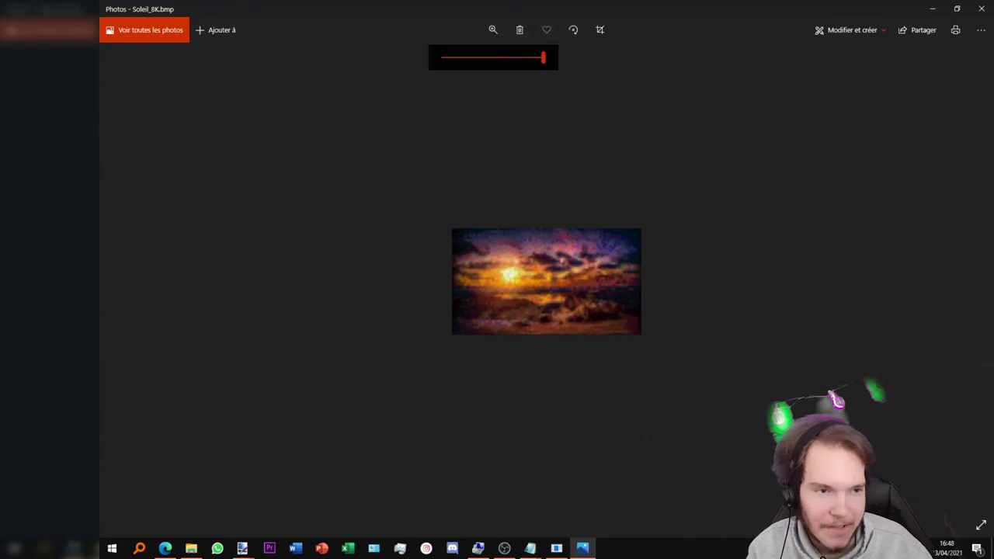
{"action": "left_click", "coordinate": [980, 6]}
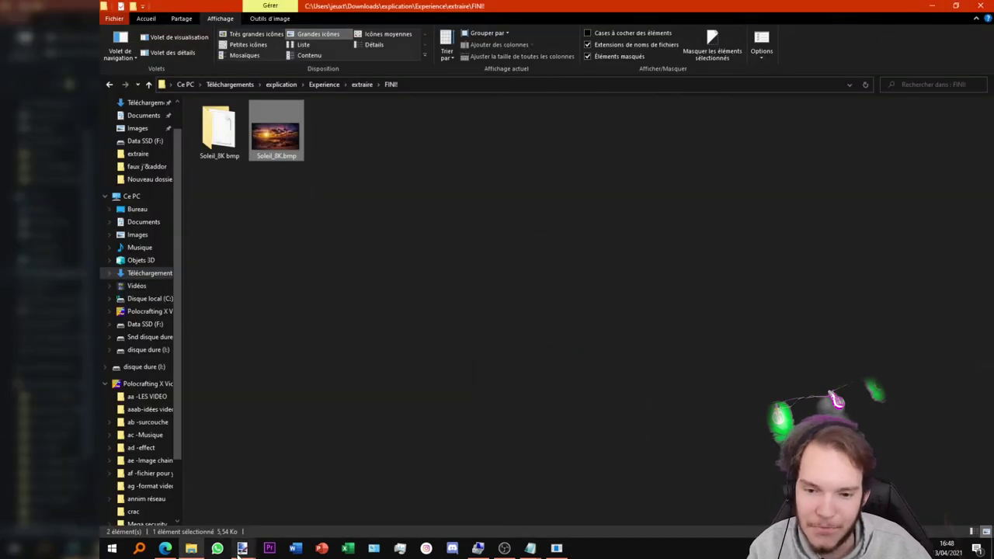
Open the "Soleil_8K bmp" folder and open the file "Vous êtes vraiment si patient !" with Bloc-notes
{"action": "double_click", "coordinate": [219, 132]}
{"action": "left_click_drag", "start_coordinate": [225, 146], "coordinate": [414, 147]}
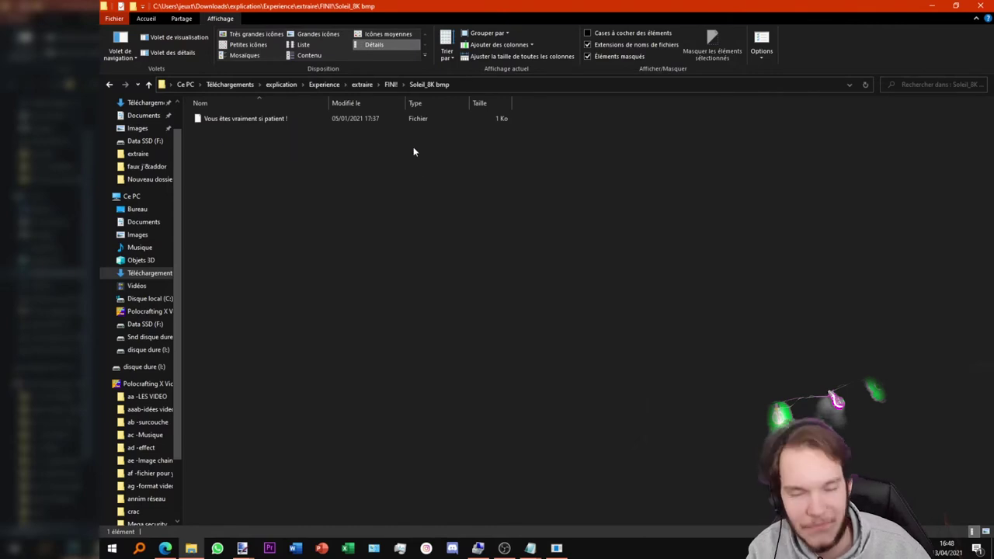
{"action": "left_click", "coordinate": [328, 122]}
{"action": "double_click", "coordinate": [327, 122]}
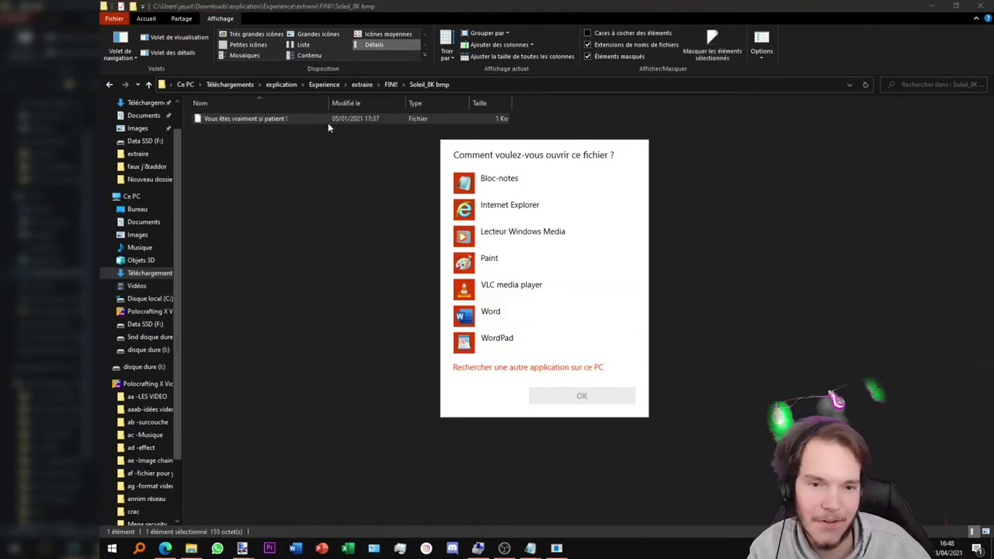
{"action": "double_click", "coordinate": [458, 176]}
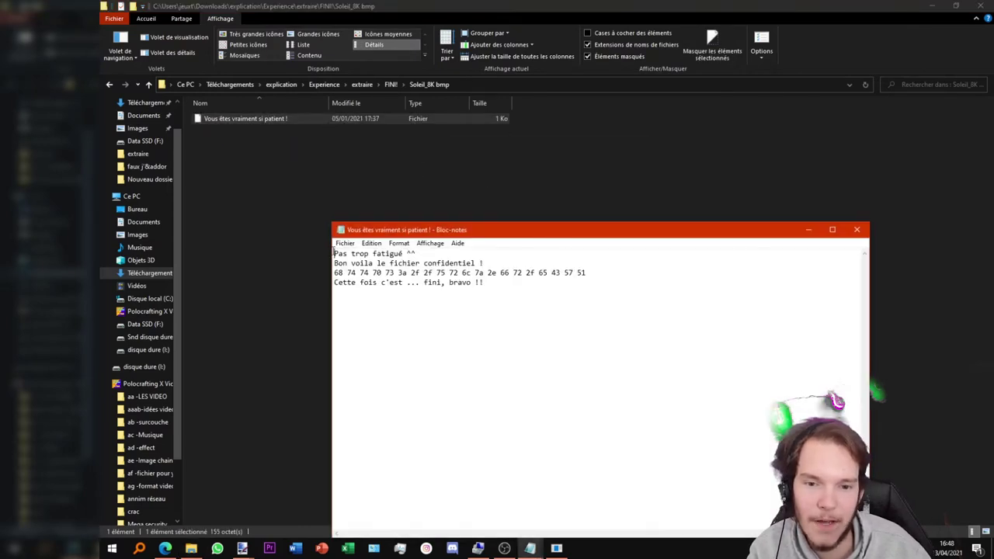
Read through the note's message and copy its full line of hexadecimal codes
{"action": "left_click_drag", "start_coordinate": [334, 252], "coordinate": [495, 259]}
{"action": "left_click", "coordinate": [378, 263]}
{"action": "left_click_drag", "start_coordinate": [351, 263], "coordinate": [508, 273]}
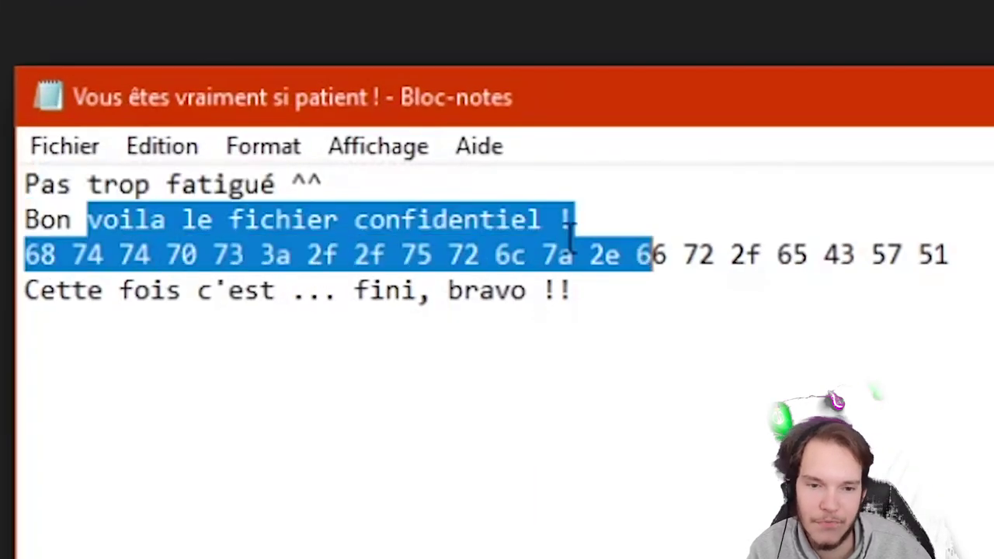
{"action": "left_click_drag", "start_coordinate": [29, 284], "coordinate": [737, 282]}
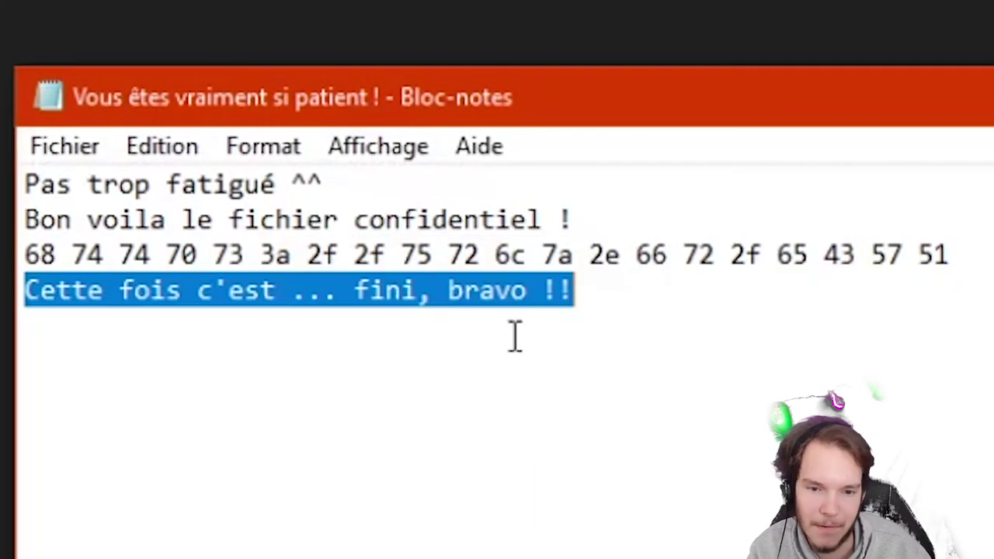
{"action": "left_click", "coordinate": [440, 294]}
{"action": "left_click_drag", "start_coordinate": [56, 311], "coordinate": [616, 295]}
{"action": "left_click", "coordinate": [988, 256]}
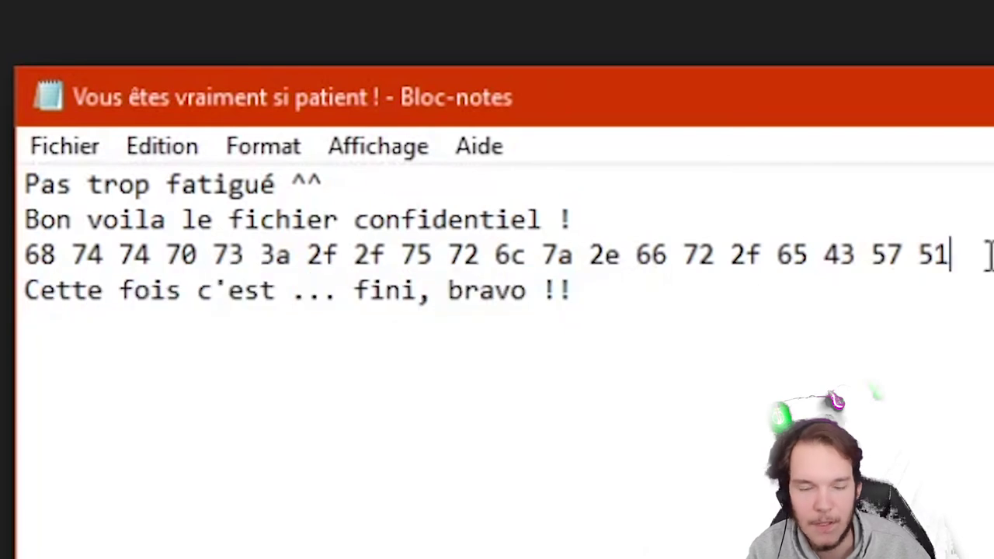
{"action": "left_click", "coordinate": [24, 270], "text": "shift"}
{"action": "key", "text": "ctrl+c"}
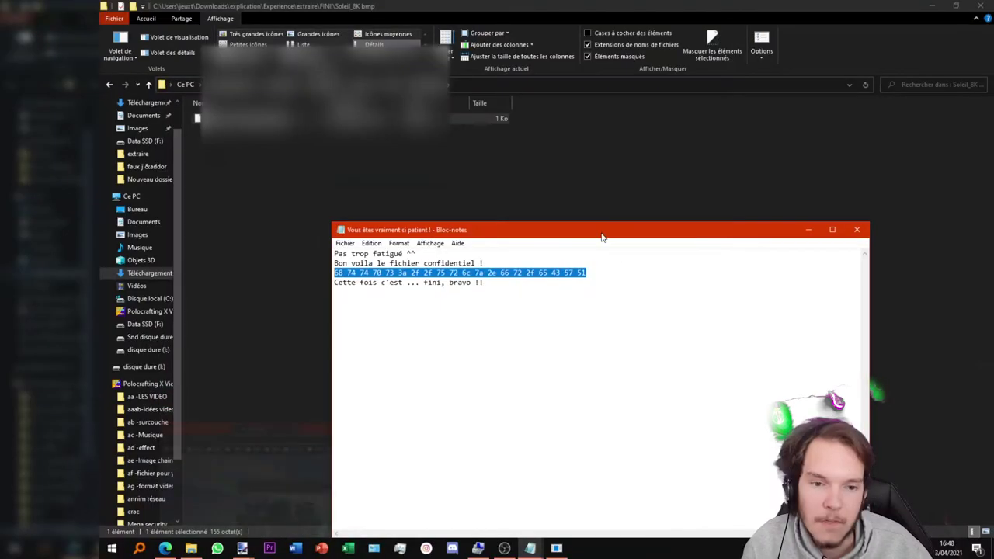
Switch to Edge, maximize its window, and search the web for "exadecial ver text"
{"action": "left_click", "coordinate": [165, 548]}
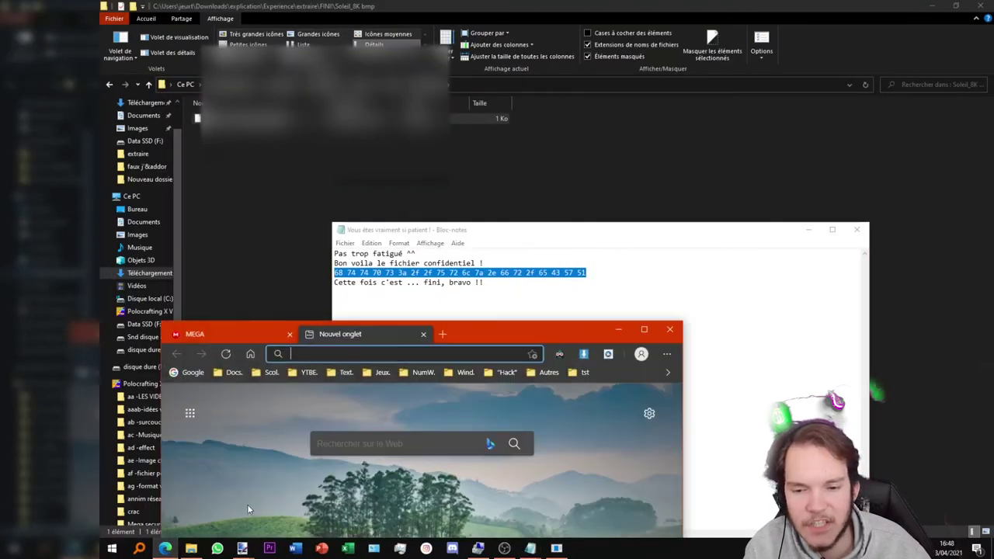
{"action": "double_click", "coordinate": [487, 327]}
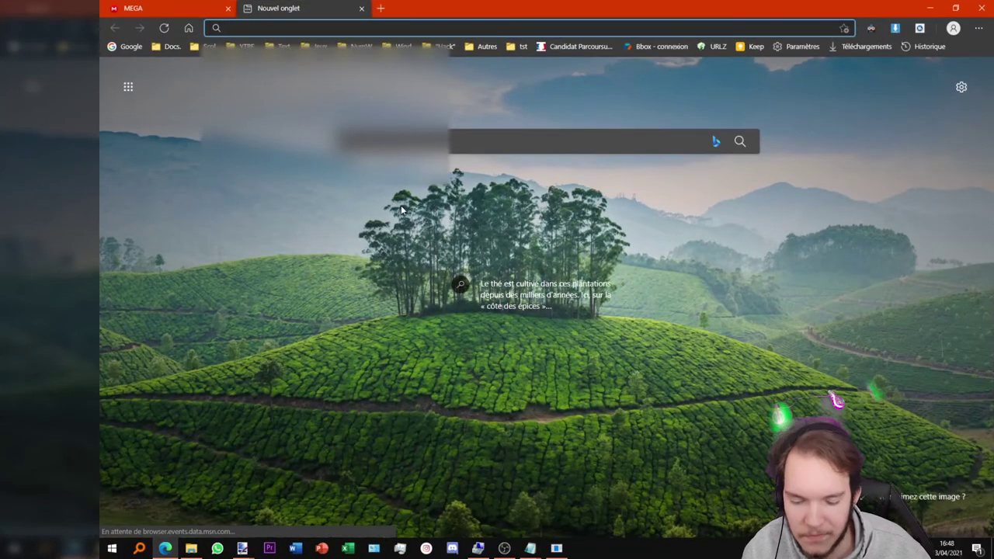
{"action": "type", "text": "exa"}
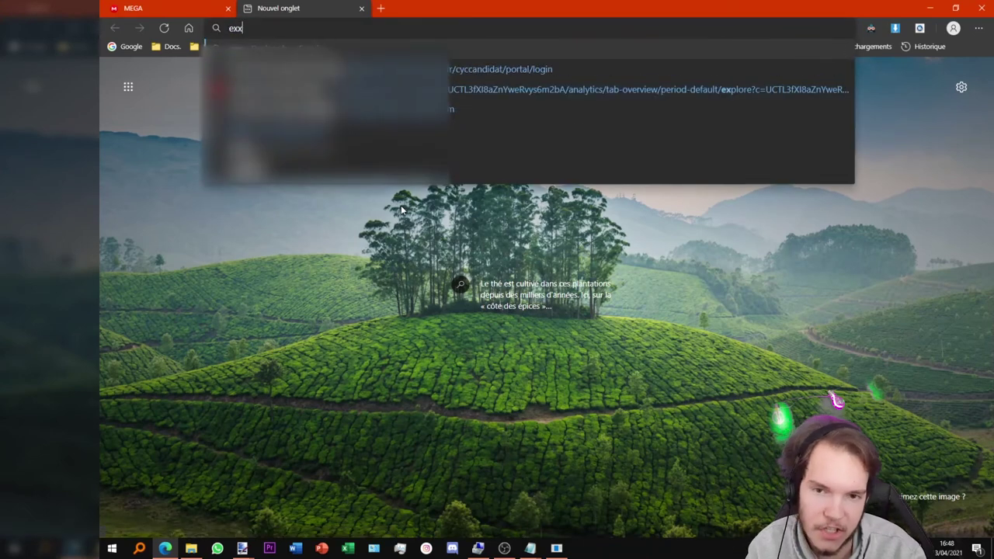
{"action": "type", "text": "decim"}
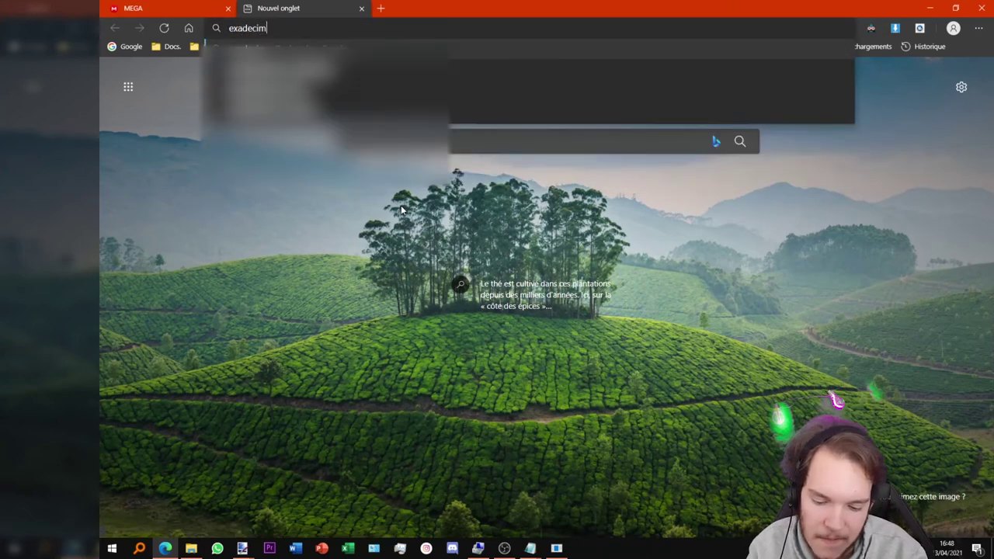
{"action": "key", "text": "BackSpace"}
{"action": "type", "text": "al ver t"}
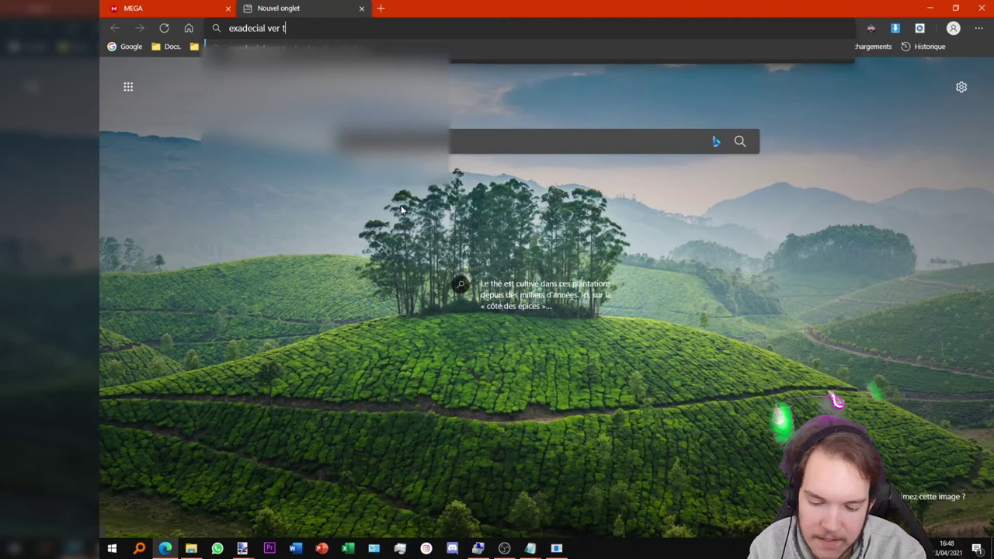
{"action": "type", "text": "ext"}
{"action": "key", "text": "Return"}
Open the md5decrypt and Cryptii converter results, and replace Cryptii's sample bytes with the copied hexadecimal codes to decode them as text
{"action": "middle_click", "coordinate": [373, 189]}
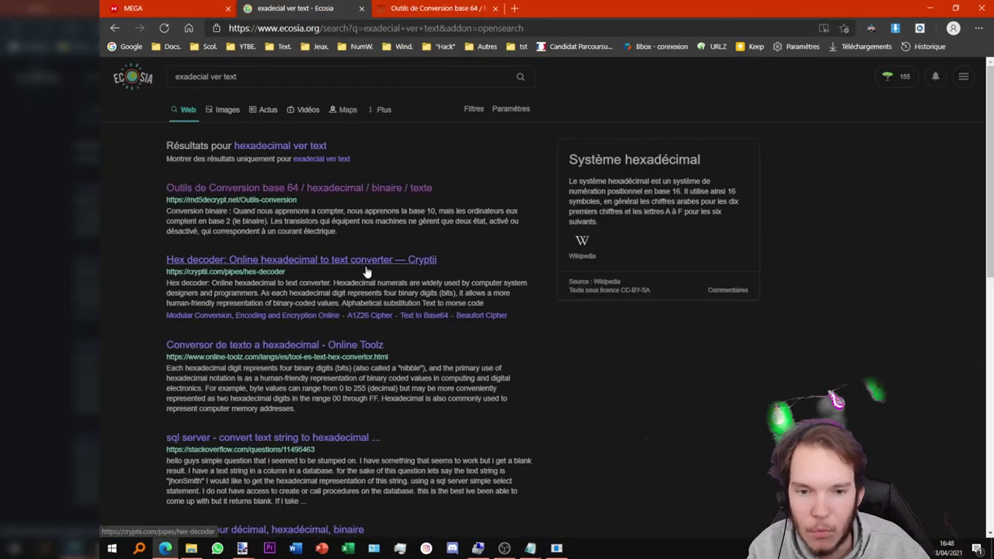
{"action": "left_click", "coordinate": [366, 267]}
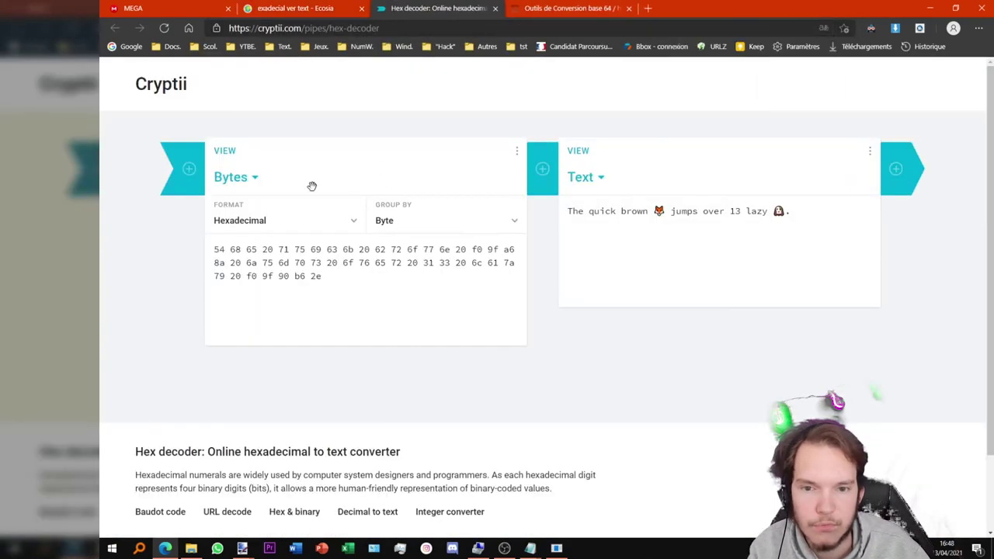
{"action": "left_click", "coordinate": [277, 247]}
{"action": "key", "text": "ctrl+a"}
{"action": "key", "text": "ctrl+v"}
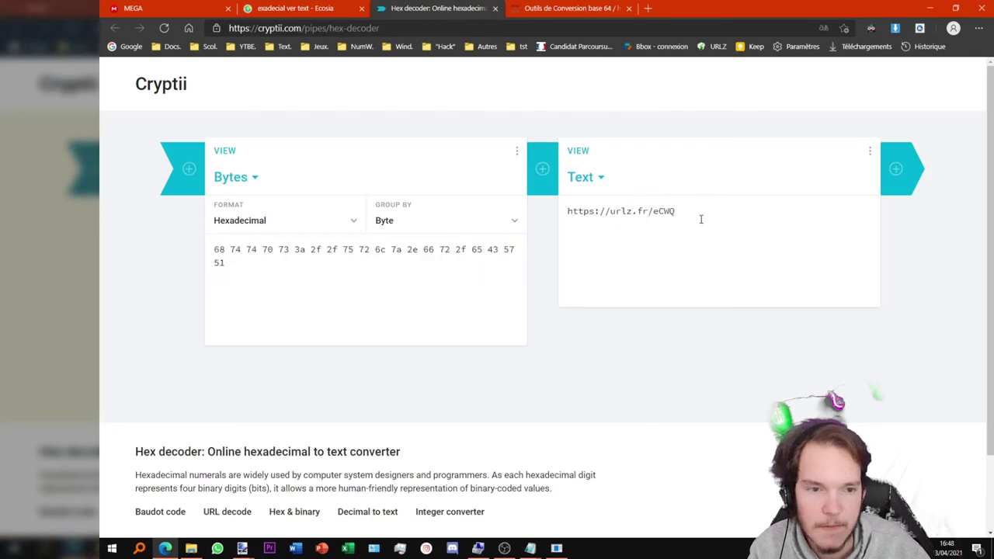
Open the decoded urlz.fr link from Cryptii's text output in a new browser tab
{"action": "left_click_drag", "start_coordinate": [675, 211], "coordinate": [443, 235]}
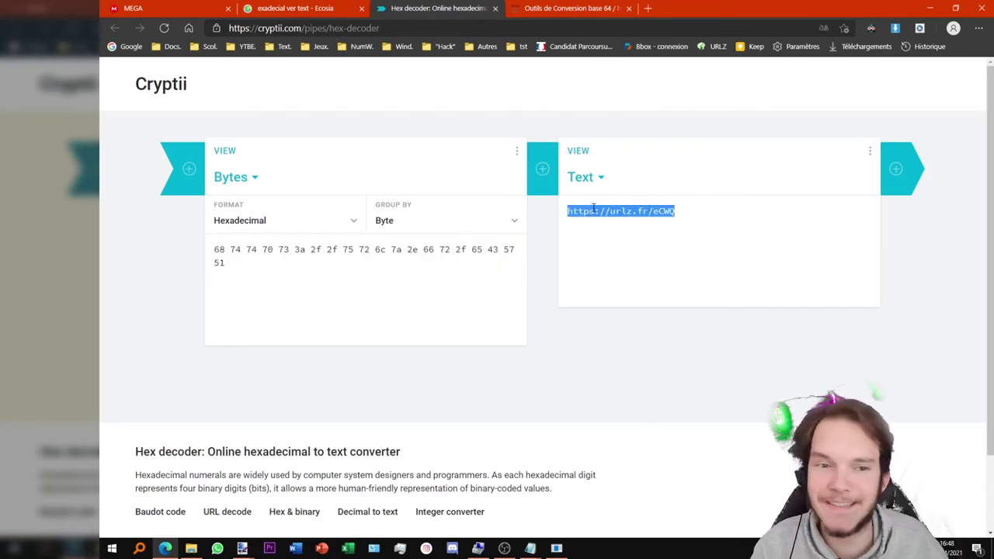
{"action": "left_click_drag", "start_coordinate": [606, 218], "coordinate": [738, 8]}
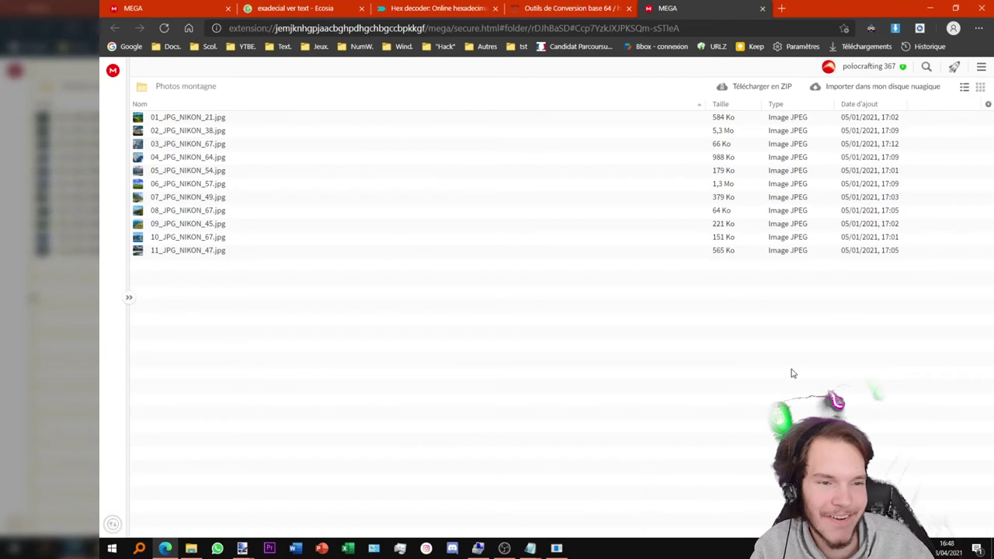
{"action": "left_click_drag", "start_coordinate": [791, 373], "coordinate": [551, 122]}
{"action": "left_click", "coordinate": [414, 111]}
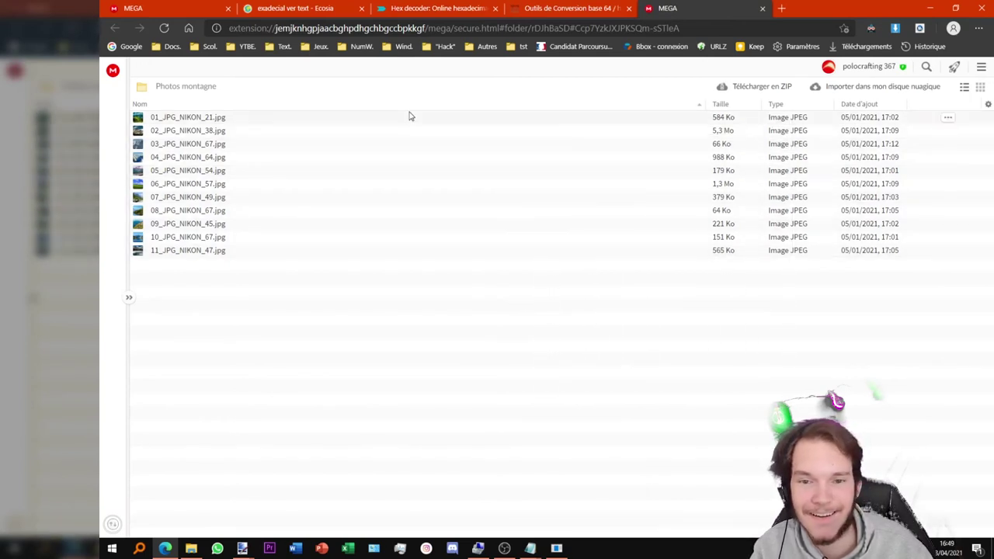
View the photos in the MEGA folder from 01_JPG_NIKON_21.jpg through 11_JPG_NIKON_47.jpg and close the preview
{"action": "double_click", "coordinate": [411, 117]}
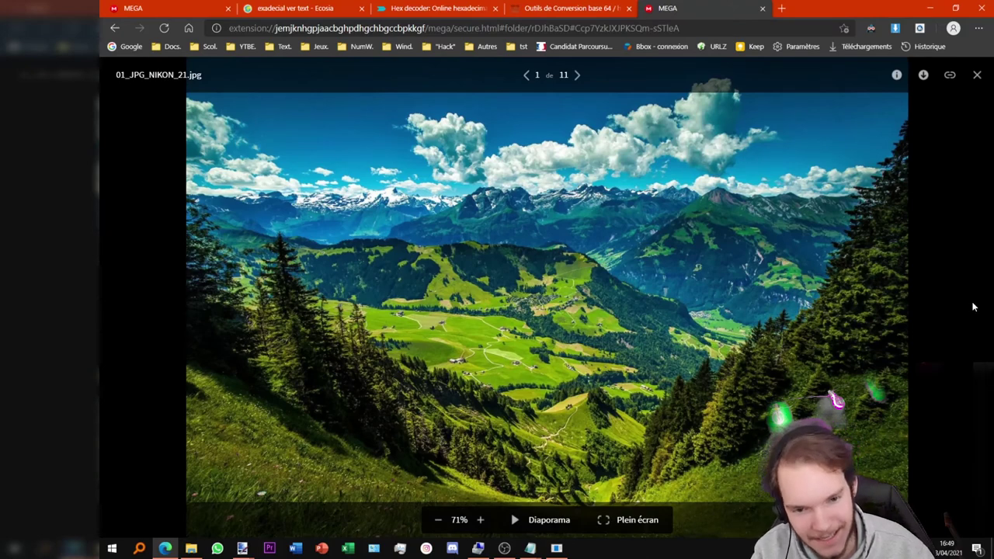
{"action": "key", "text": "Right"}
{"action": "key", "text": "Right"}
{"action": "key", "text": "Right"}
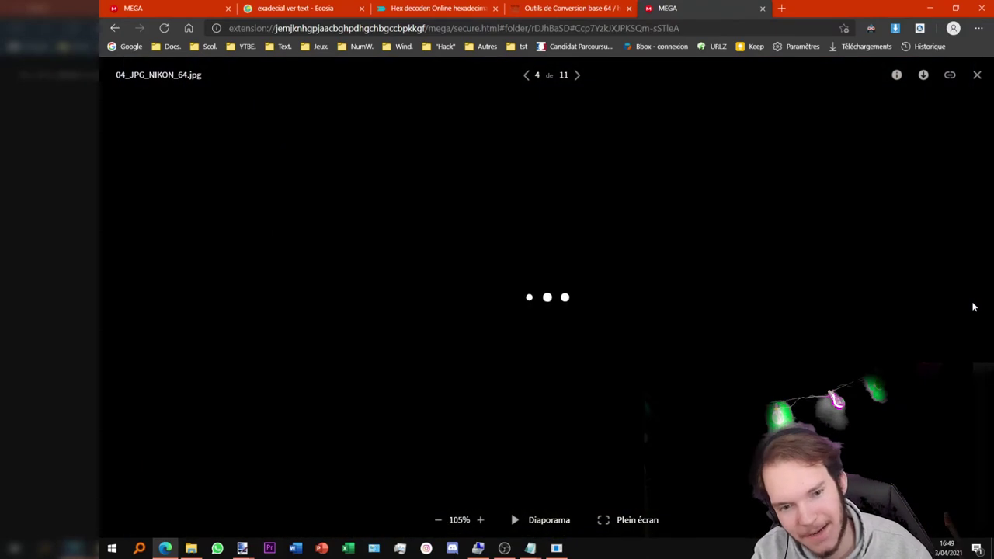
{"action": "key", "text": "Right"}
{"action": "key", "text": "Right"}
{"action": "key", "text": "Right"}
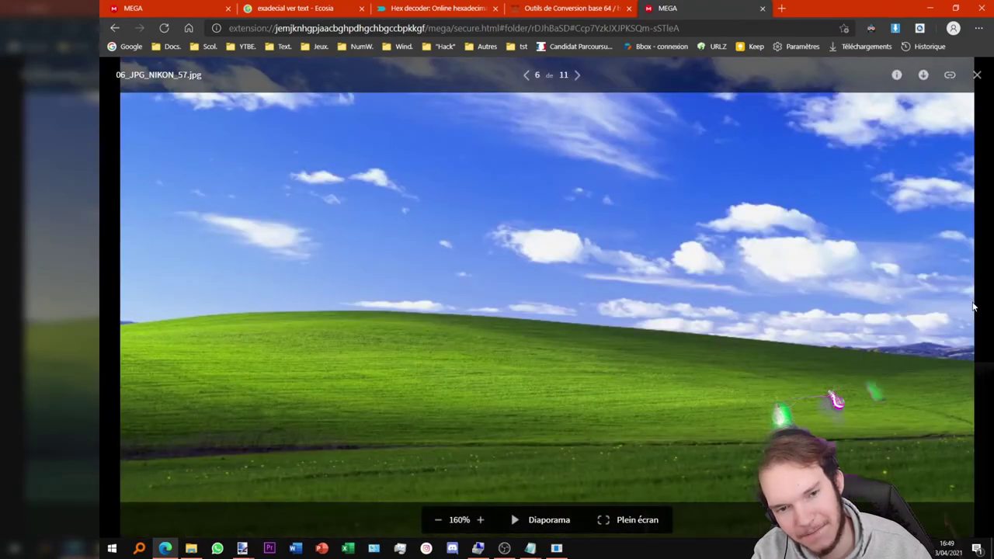
{"action": "key", "text": "Right"}
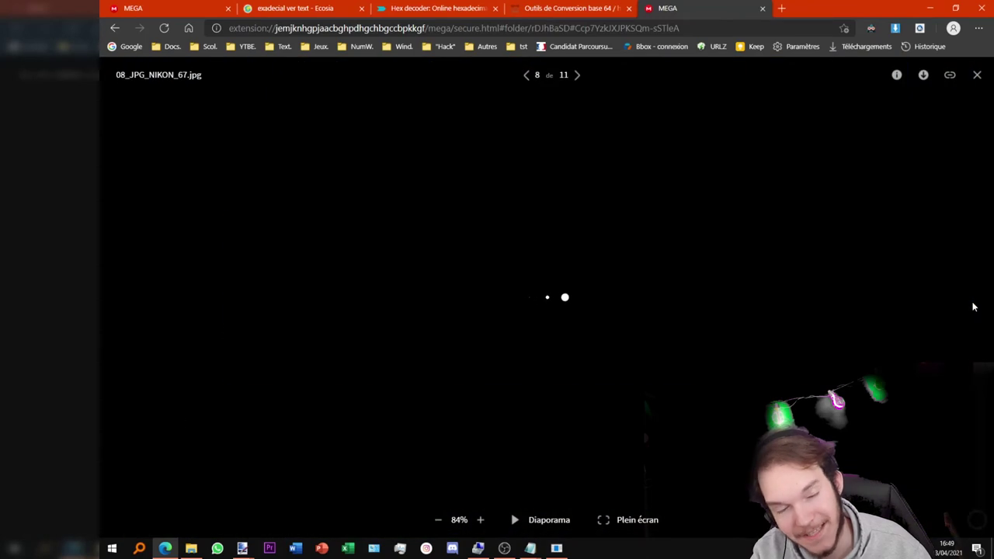
{"action": "key", "text": "Right"}
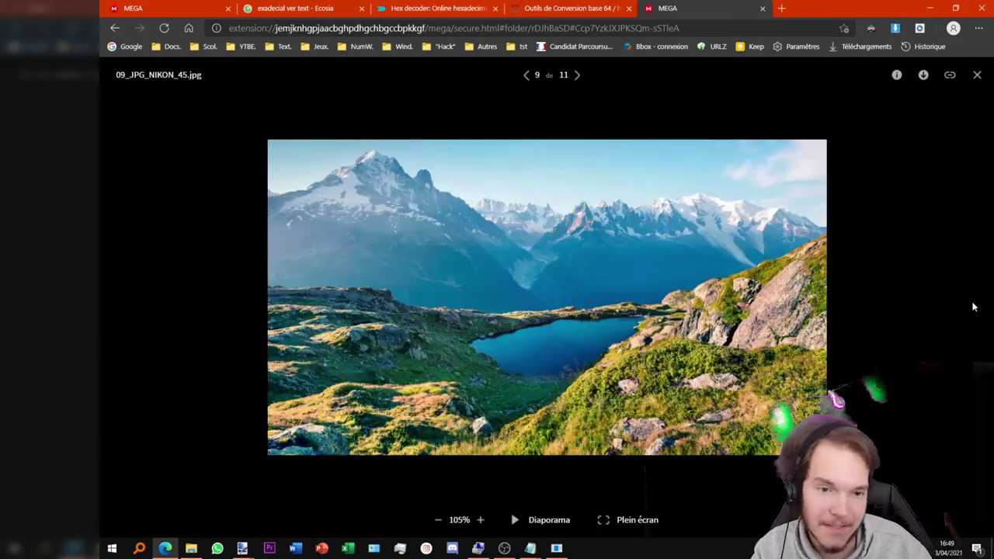
{"action": "key", "text": "Right"}
{"action": "key", "text": "Right"}
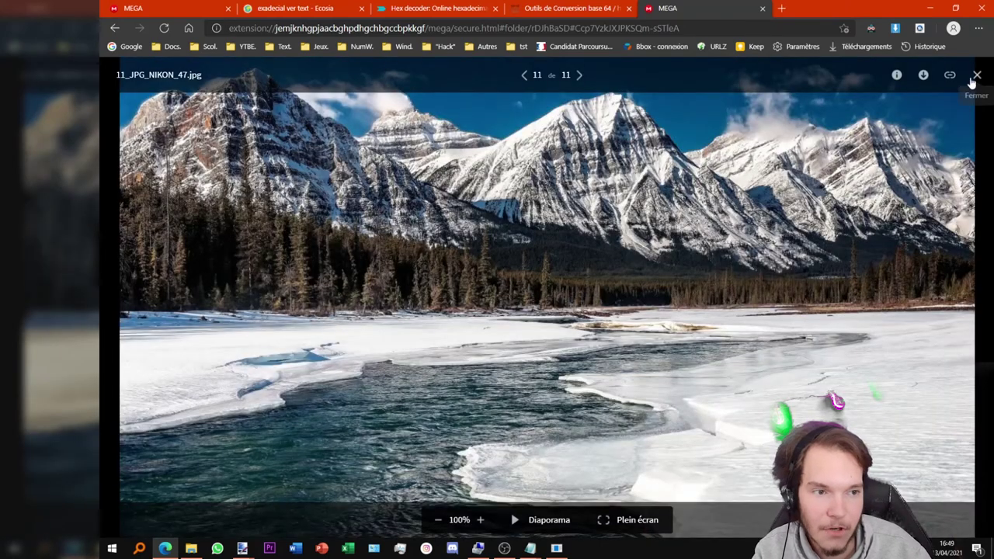
{"action": "left_click", "coordinate": [978, 74]}
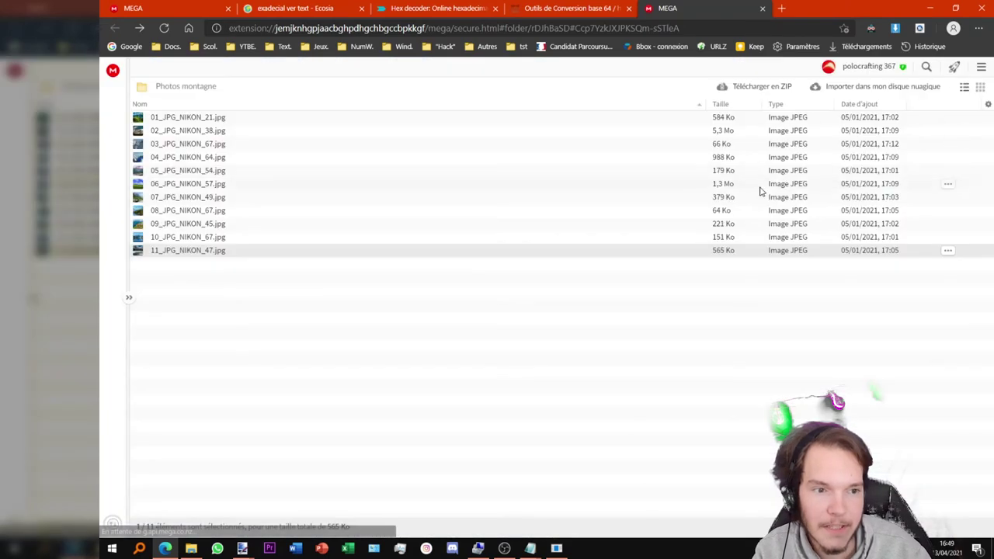
Switch back to File Explorer's extraire folder and select Videofy FINI!.bmp
{"action": "key", "text": "alt+Tab"}
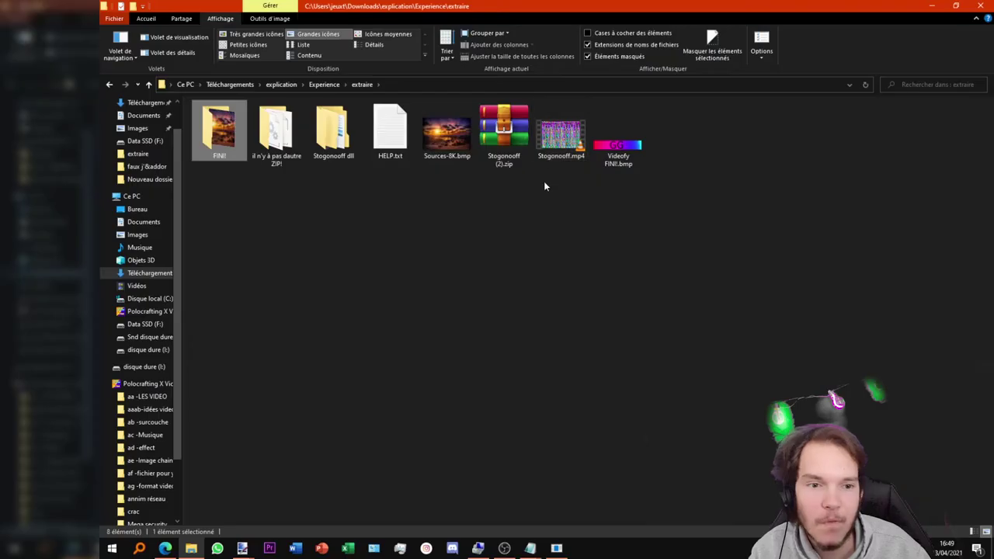
{"action": "left_click", "coordinate": [607, 155]}
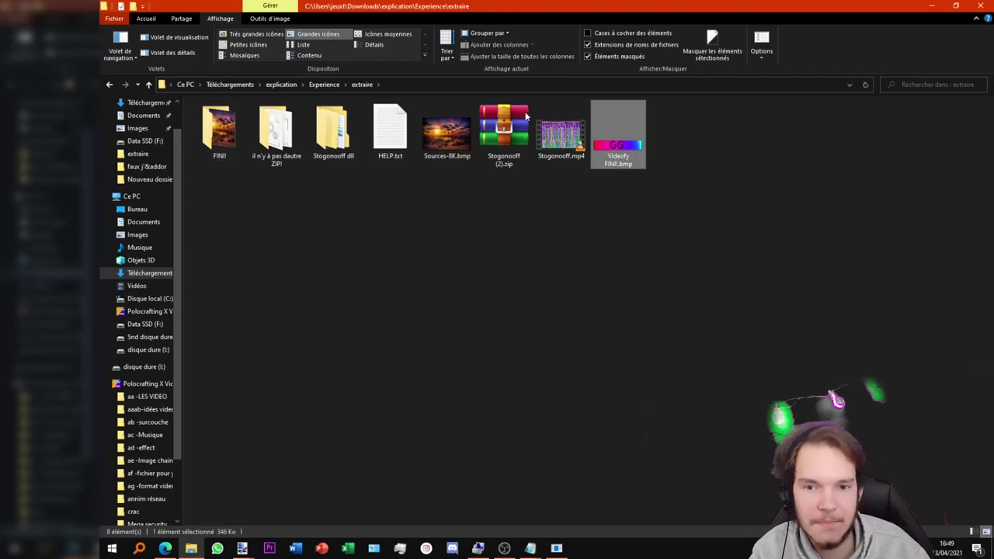